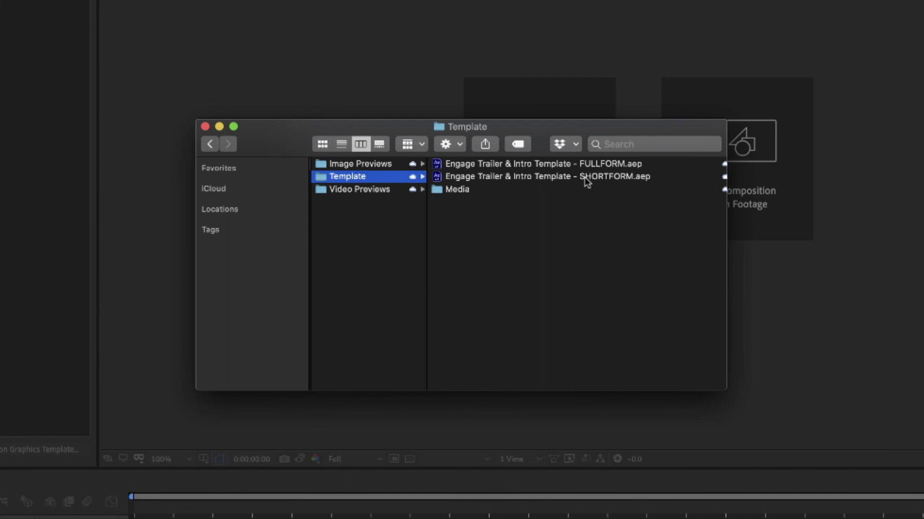
Step: Open the Engage Trailer & Intro Template FULLFORM .aep project from Finder
{"action": "double_click", "coordinate": [592, 172]}
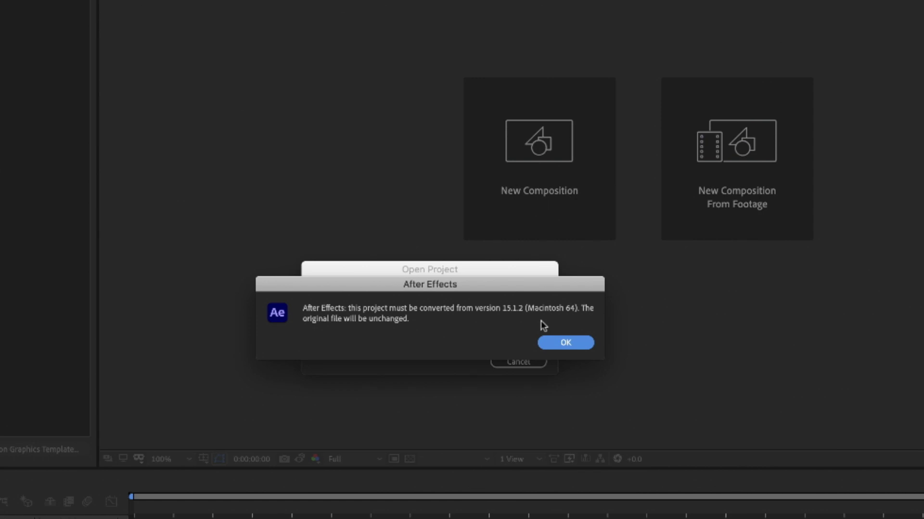
Step: Accept the project version conversion and show the Essential Graphics panel
{"action": "left_click", "coordinate": [566, 343]}
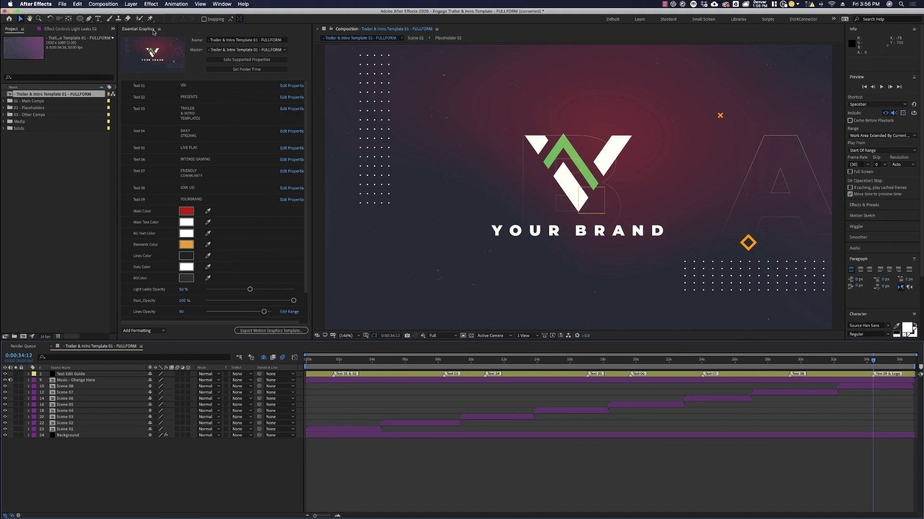
{"action": "left_click", "coordinate": [227, 6]}
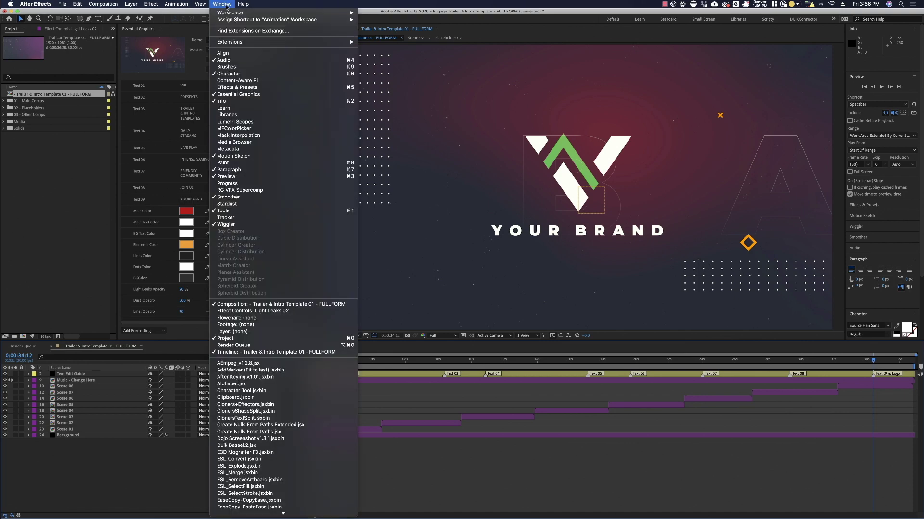
{"action": "left_click", "coordinate": [201, 138]}
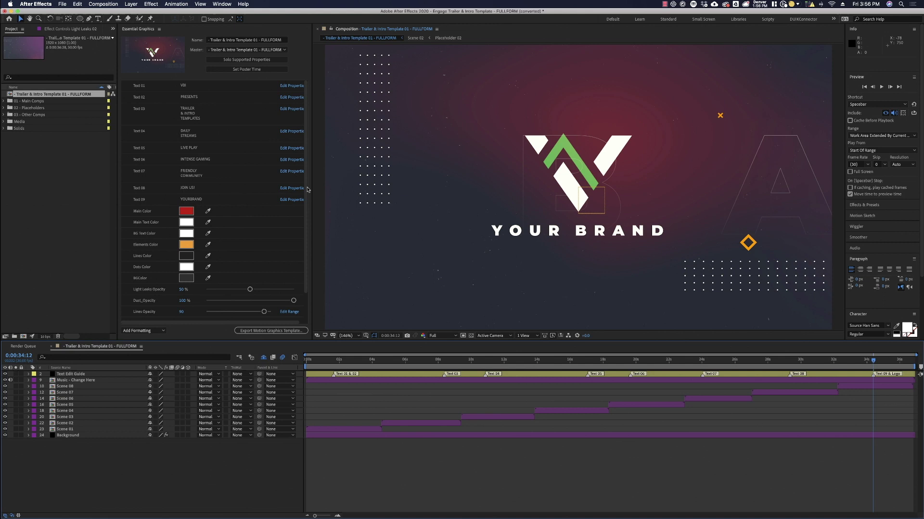
Step: Change the template's Main Color from red to green
{"action": "scroll", "coordinate": [306, 190], "scroll_direction": "down", "scroll_amount": 3}
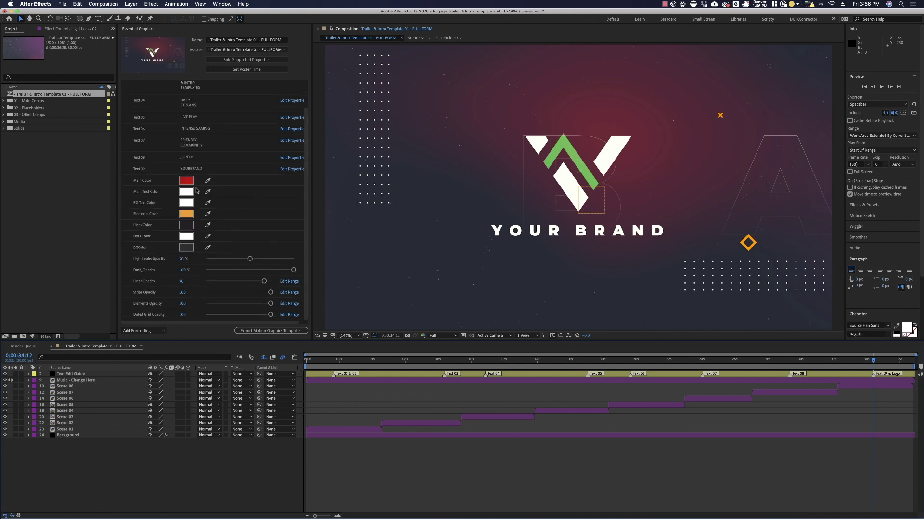
{"action": "left_click", "coordinate": [185, 181]}
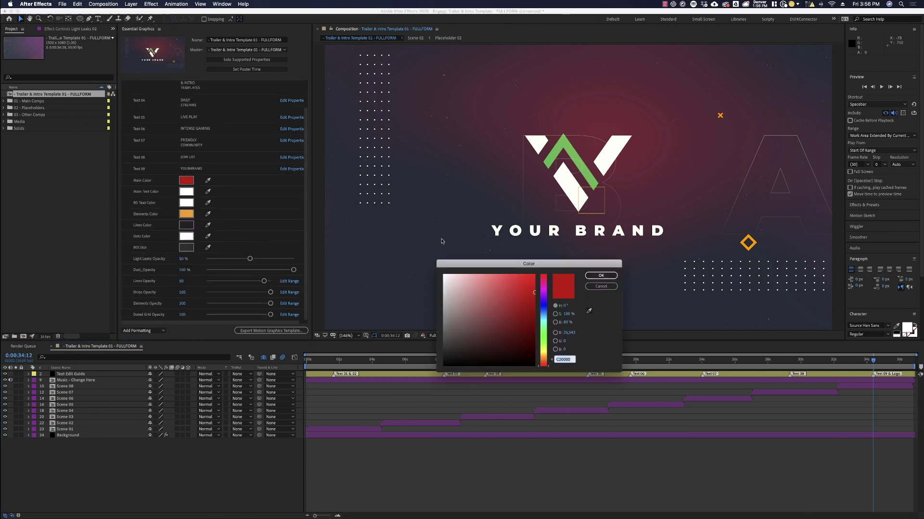
{"action": "mouse_move", "coordinate": [546, 326]}
{"action": "left_mouse_down"}
{"action": "mouse_move", "coordinate": [545, 303]}
{"action": "mouse_move", "coordinate": [545, 324]}
{"action": "left_mouse_up"}
{"action": "key", "text": "Return"}
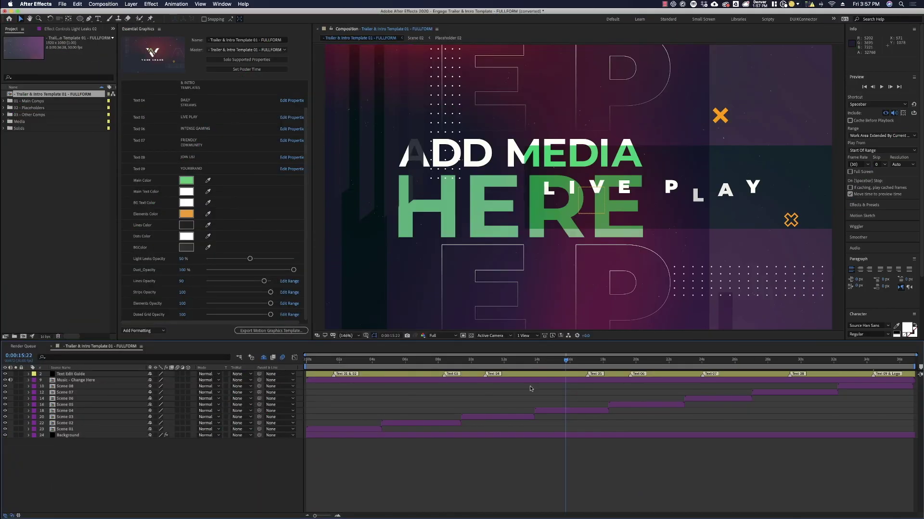
Step: Place Footage 01.mp4 from the Tutorial folder above the placeholder image in Placeholder 01
{"action": "left_click", "coordinate": [4, 108]}
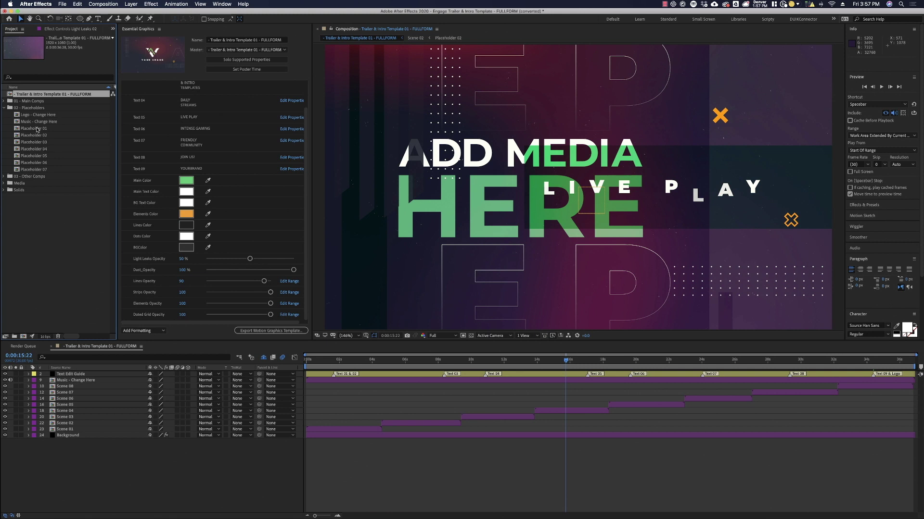
{"action": "double_click", "coordinate": [37, 129]}
{"action": "left_click", "coordinate": [346, 366]}
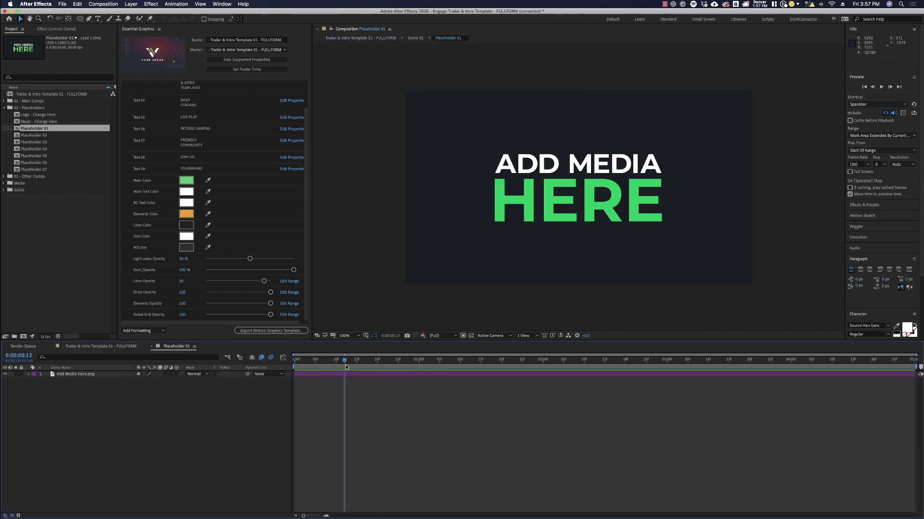
{"action": "left_click", "coordinate": [3, 198]}
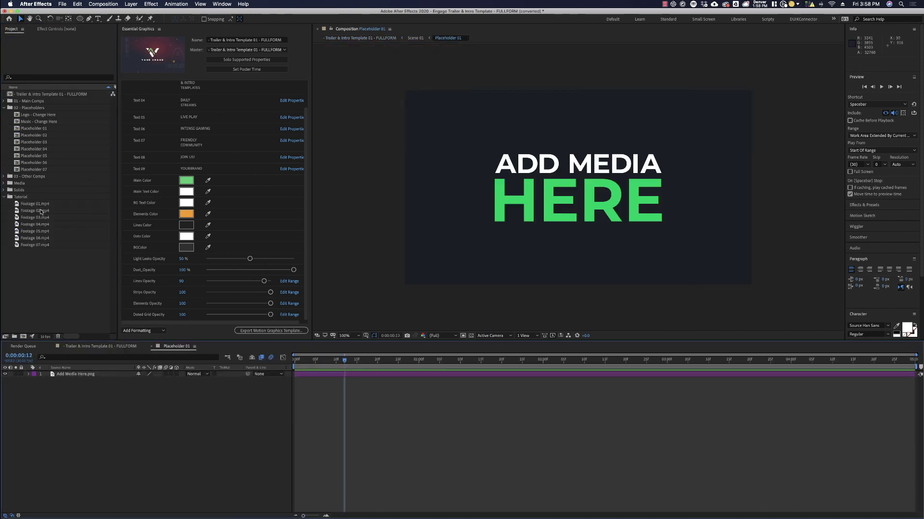
{"action": "left_click_drag", "start_coordinate": [41, 205], "coordinate": [136, 375]}
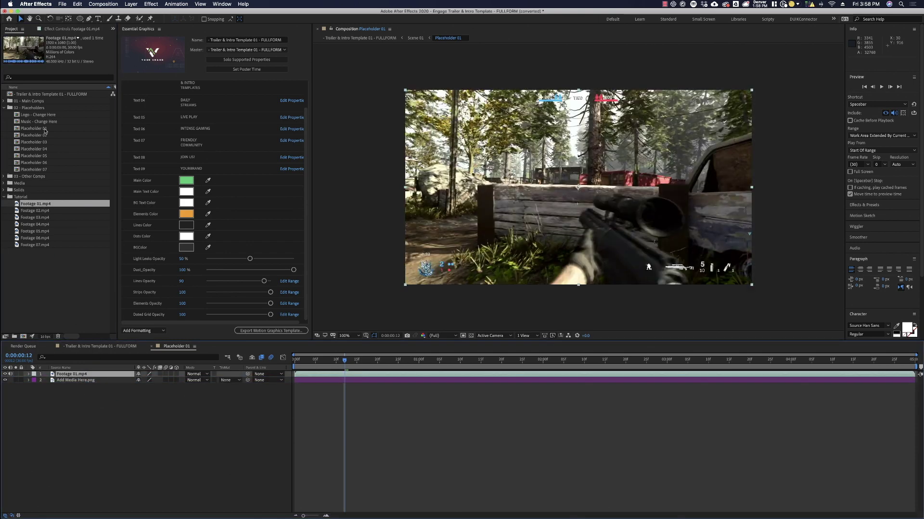
Step: Open Scene 02, then the Placeholder 02 and Placeholder 03 compositions
{"action": "left_click", "coordinate": [100, 347]}
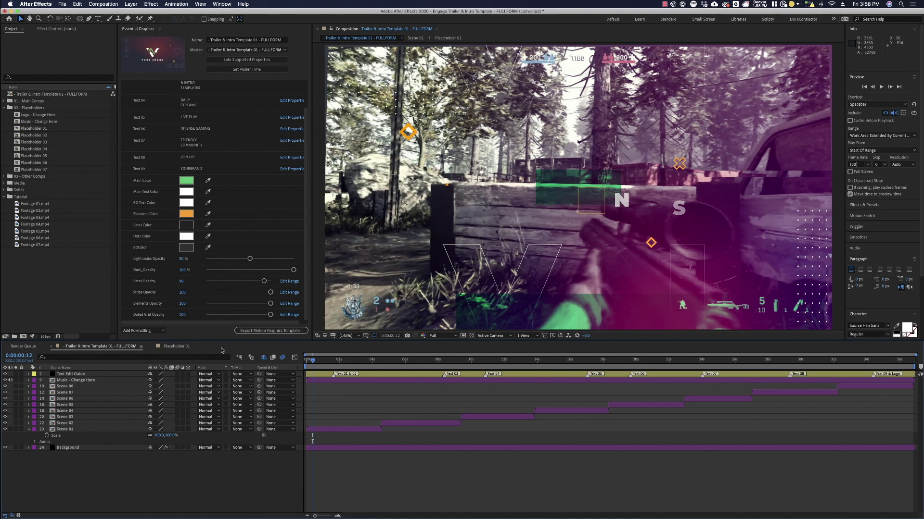
{"action": "double_click", "coordinate": [397, 424]}
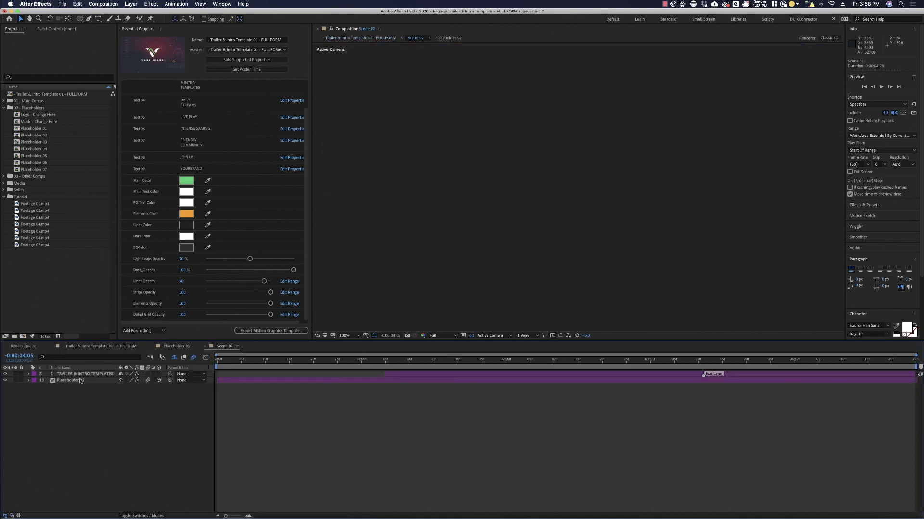
{"action": "left_click", "coordinate": [74, 374]}
{"action": "left_click", "coordinate": [83, 380]}
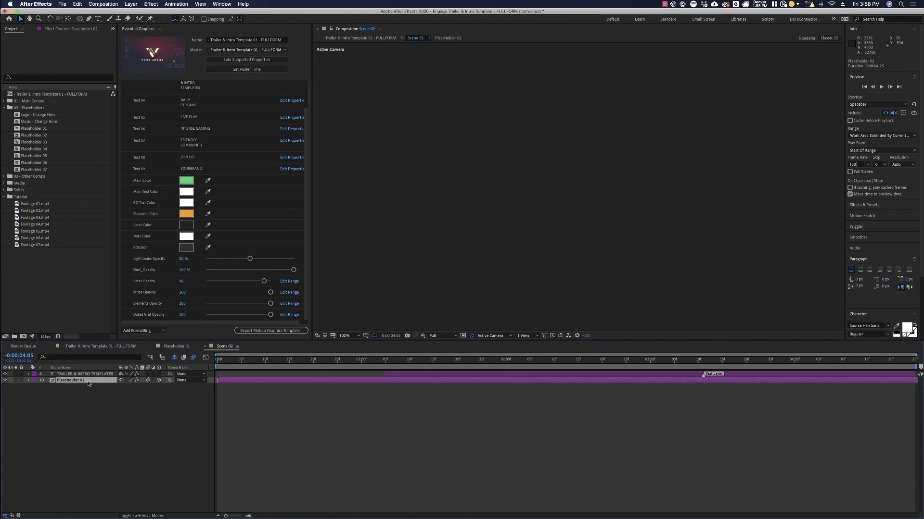
{"action": "double_click", "coordinate": [87, 381]}
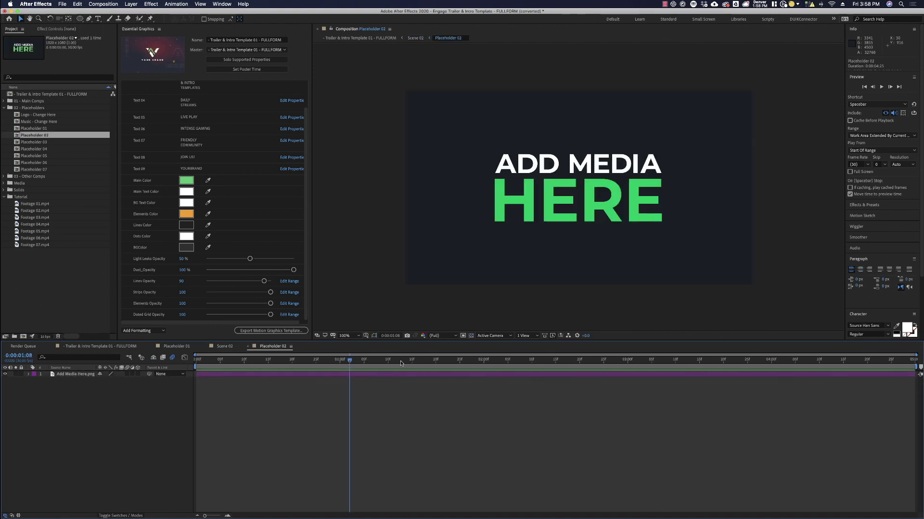
{"action": "key", "text": "Home"}
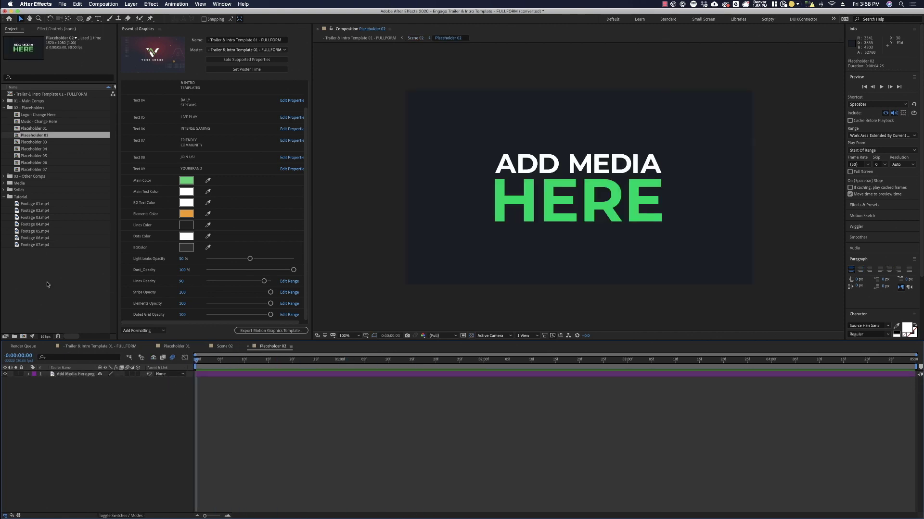
{"action": "left_click", "coordinate": [48, 283]}
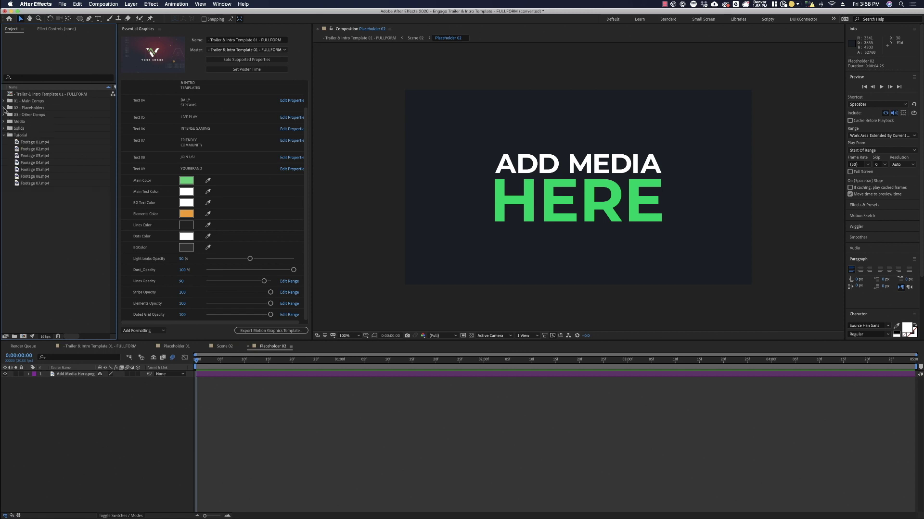
{"action": "double_click", "coordinate": [47, 141]}
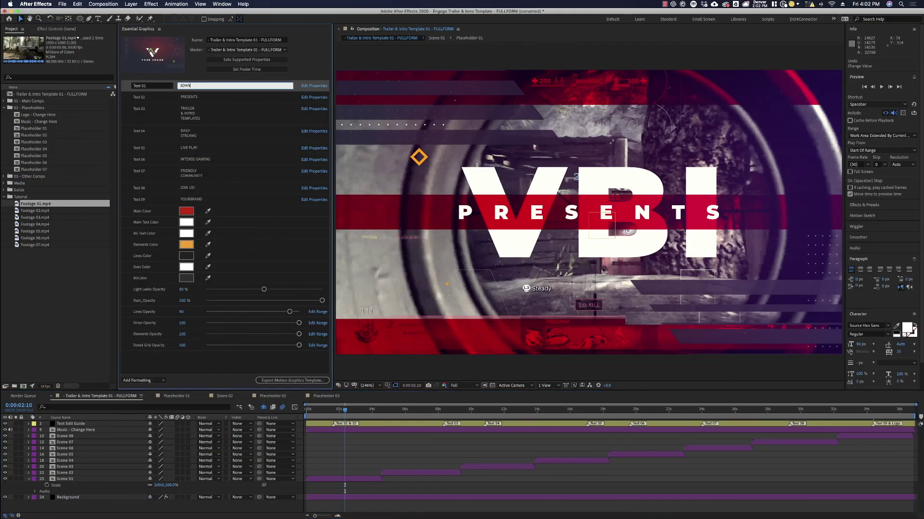
Step: Set Text 01 to JOHN and Text 02 to STREAMING
{"action": "key", "text": "Return"}
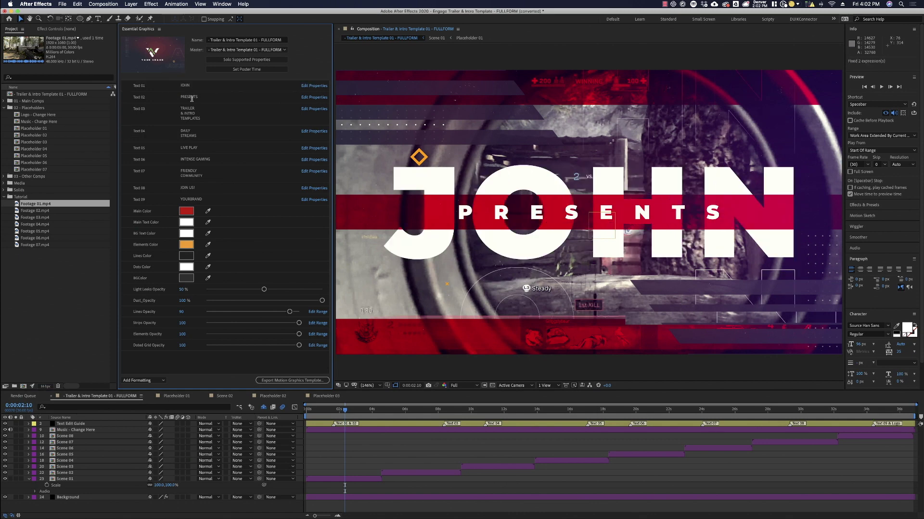
{"action": "left_click", "coordinate": [192, 98]}
{"action": "type", "text": "STREAMING"}
{"action": "key", "text": "Return"}
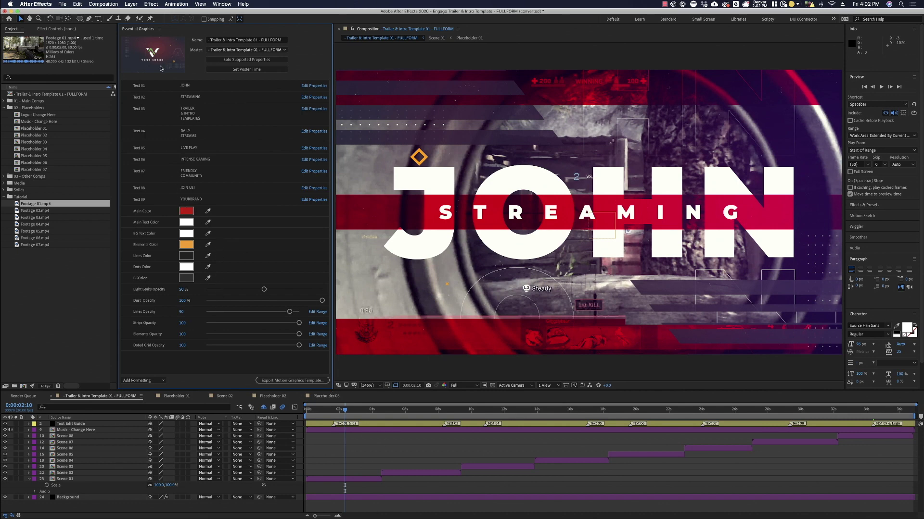
Step: Enable font size adjustment for Text 02 and set the STREAMING size to 100
{"action": "left_click", "coordinate": [313, 98]}
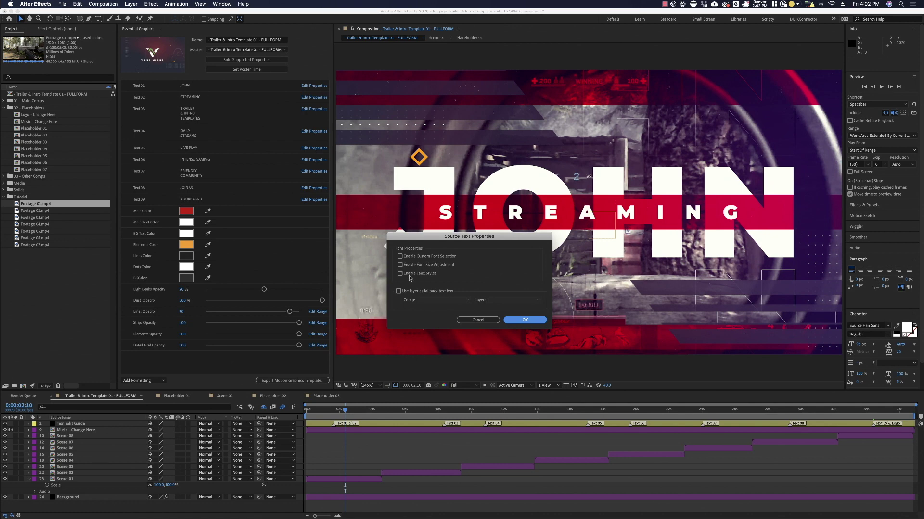
{"action": "left_click", "coordinate": [432, 266]}
{"action": "left_click", "coordinate": [525, 320]}
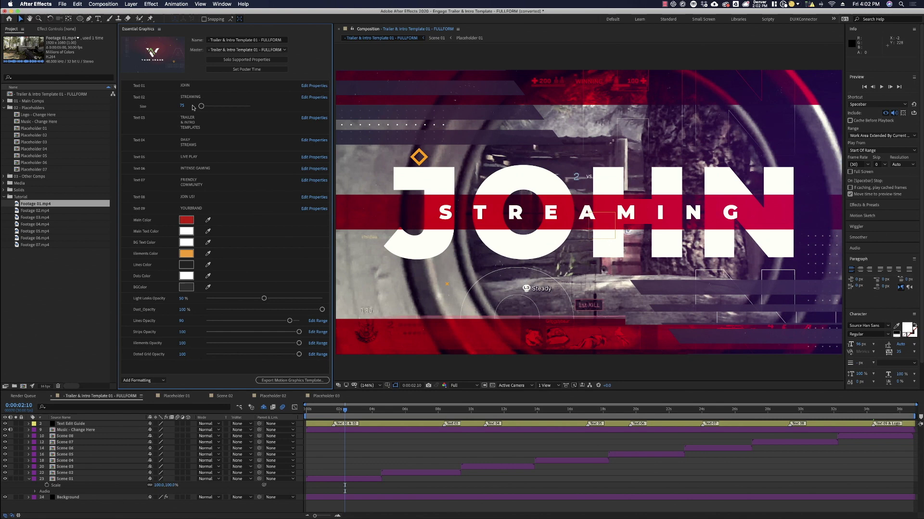
{"action": "left_click_drag", "start_coordinate": [201, 107], "coordinate": [202, 108]}
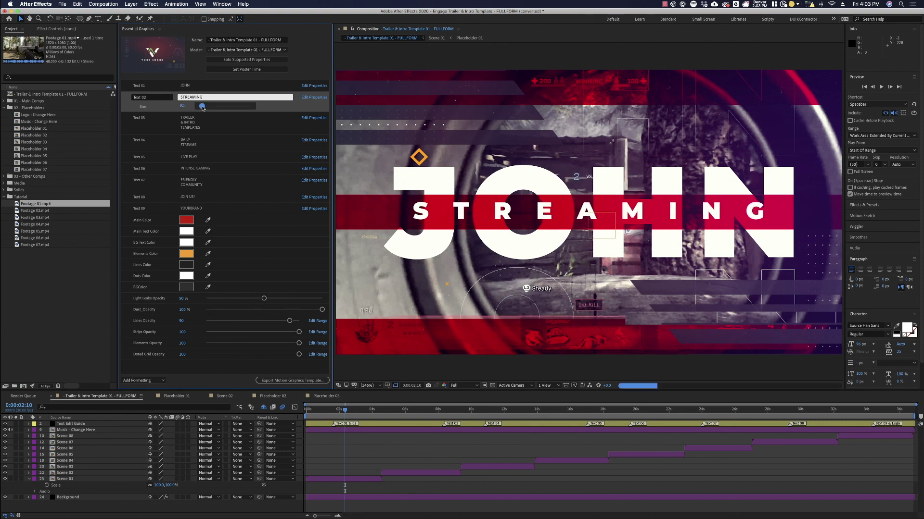
{"action": "left_click", "coordinate": [180, 108]}
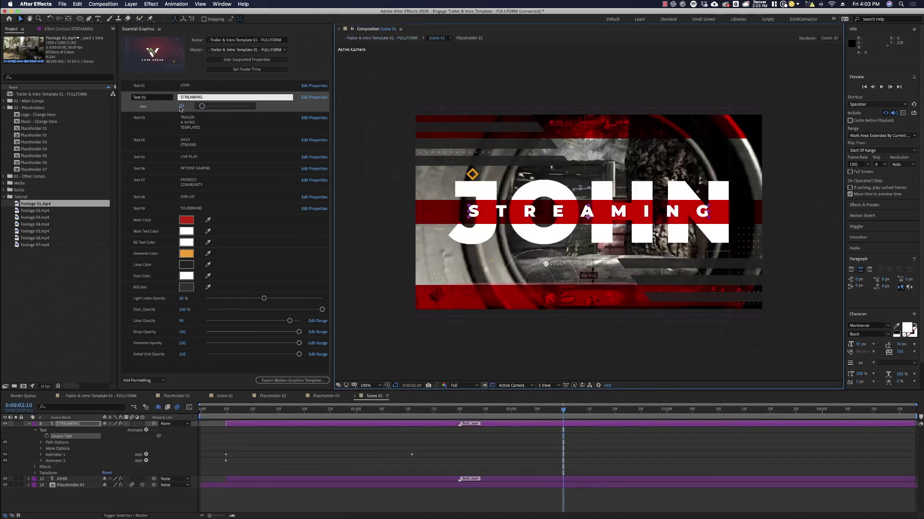
{"action": "type", "text": "100"}
{"action": "key", "text": "Return"}
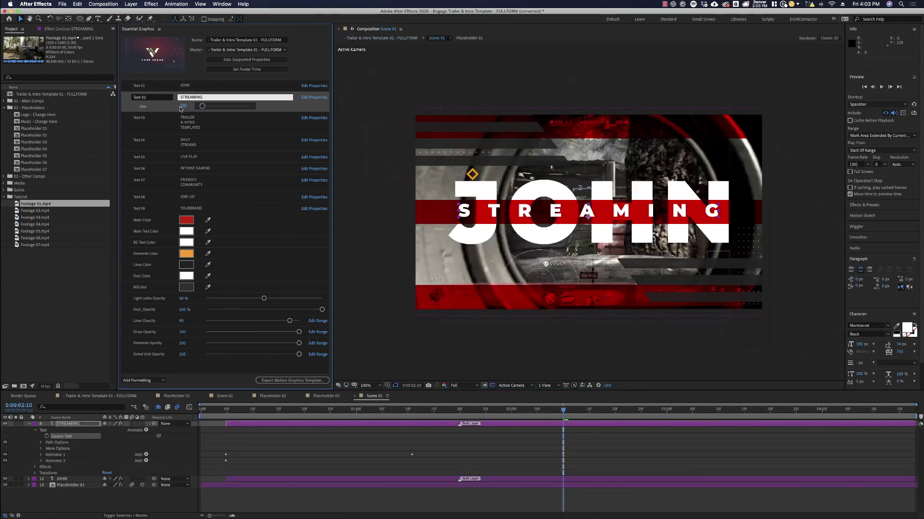
Step: Preview the JOHN STREAMING title in Scene 01 and return to the main FULLFORM composition
{"action": "left_click", "coordinate": [388, 409]}
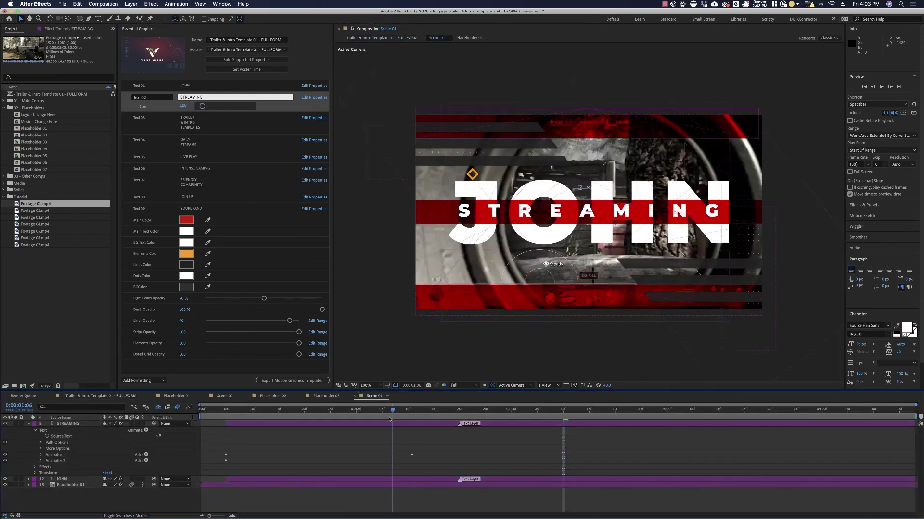
{"action": "left_click", "coordinate": [423, 410]}
{"action": "left_click", "coordinate": [127, 396]}
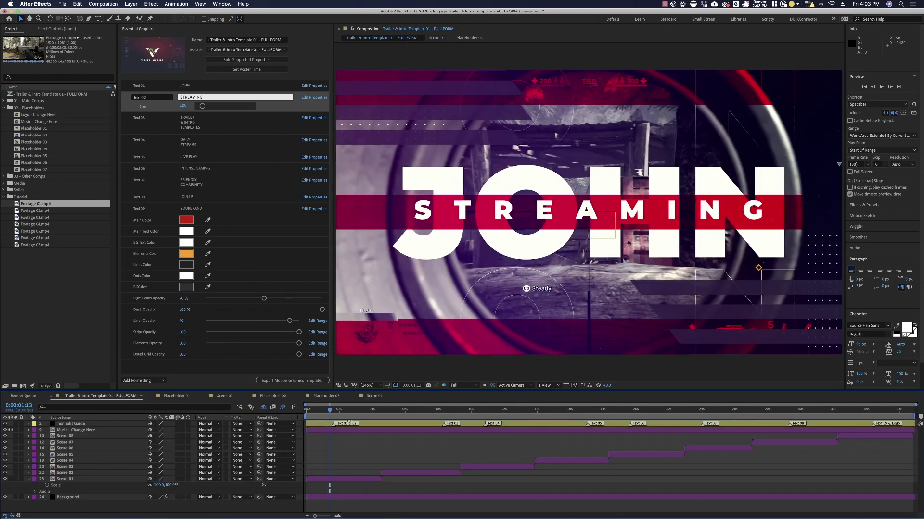
Step: Open Placeholders 03 through 07 and switch to Placeholder 03
{"action": "left_click", "coordinate": [411, 410]}
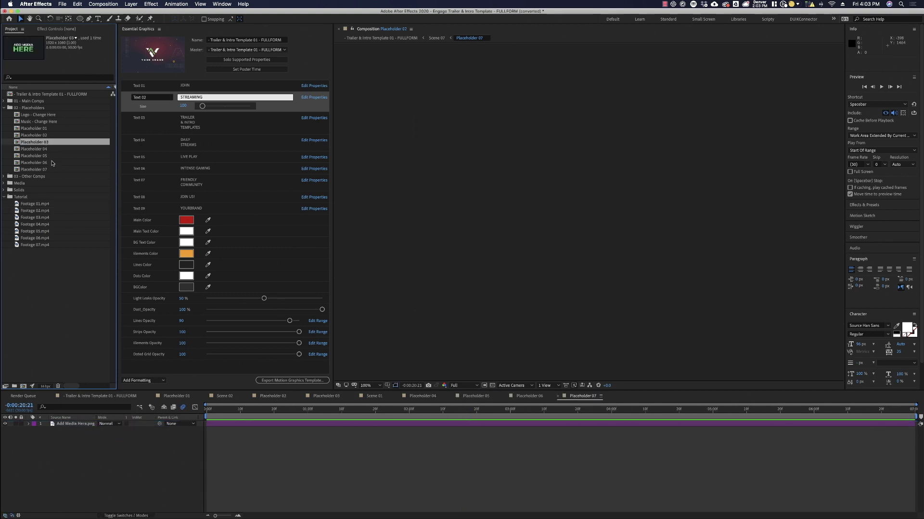
{"action": "left_click", "coordinate": [46, 169], "text": "shift"}
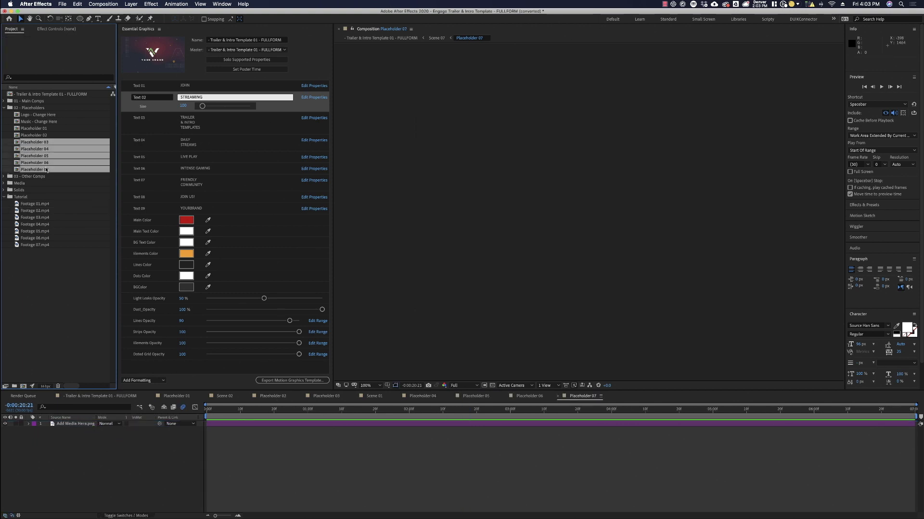
{"action": "left_click", "coordinate": [108, 310]}
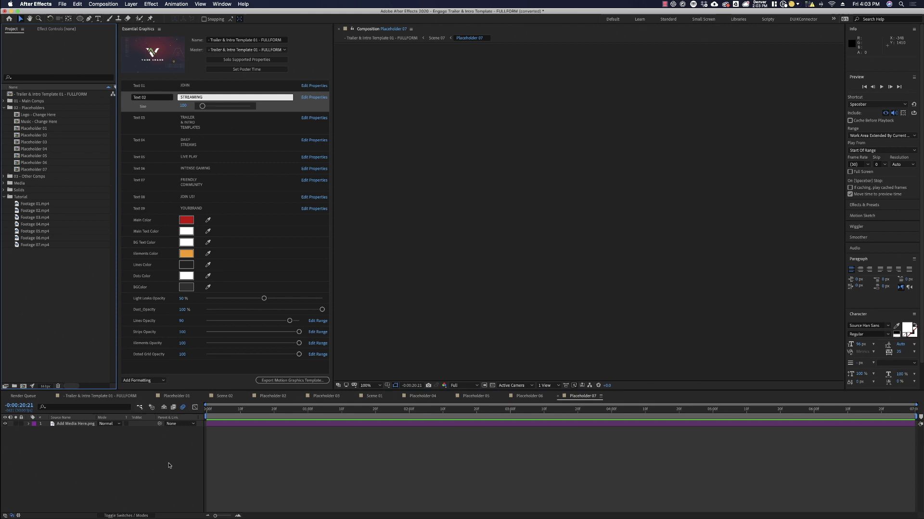
{"action": "left_click", "coordinate": [327, 397]}
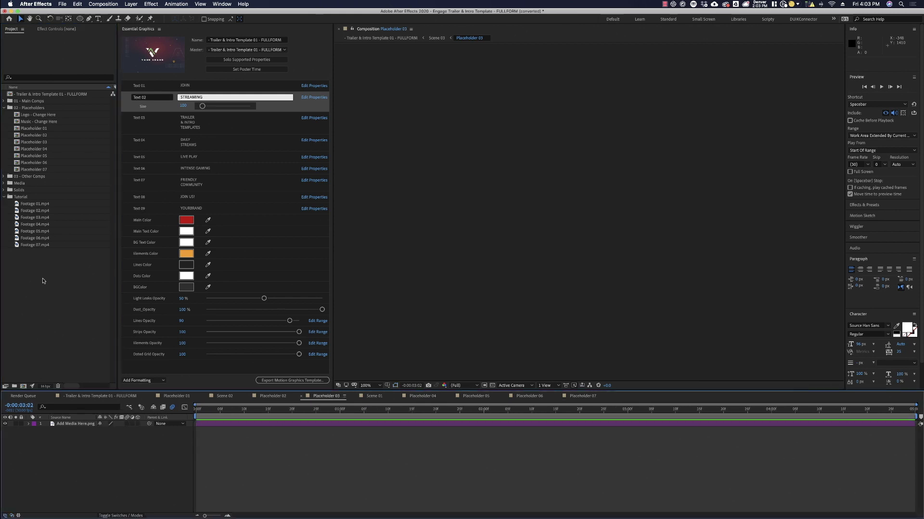
Step: Add Footage 03.mp4 and Footage 04.mp4 to Placeholders 03 and 04, hiding Add Media Here
{"action": "left_click_drag", "start_coordinate": [38, 220], "coordinate": [62, 423]}
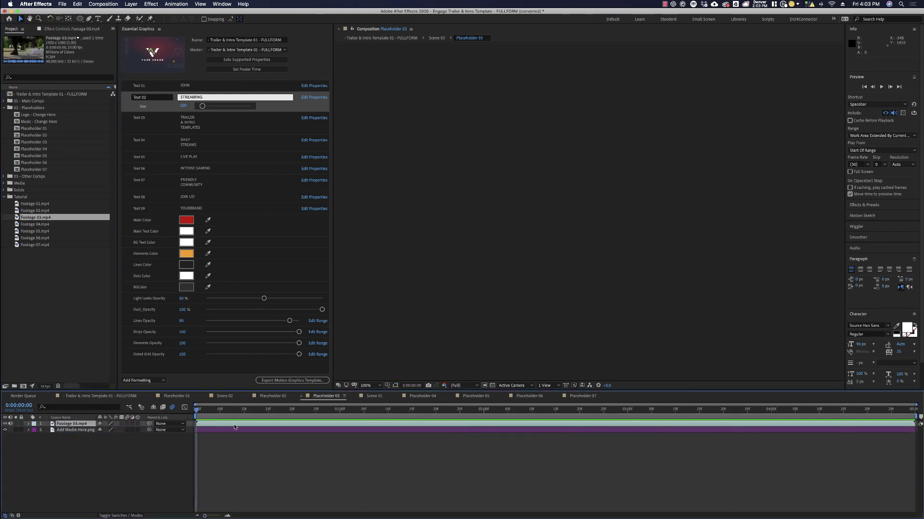
{"action": "left_click_drag", "start_coordinate": [264, 412], "coordinate": [286, 413]}
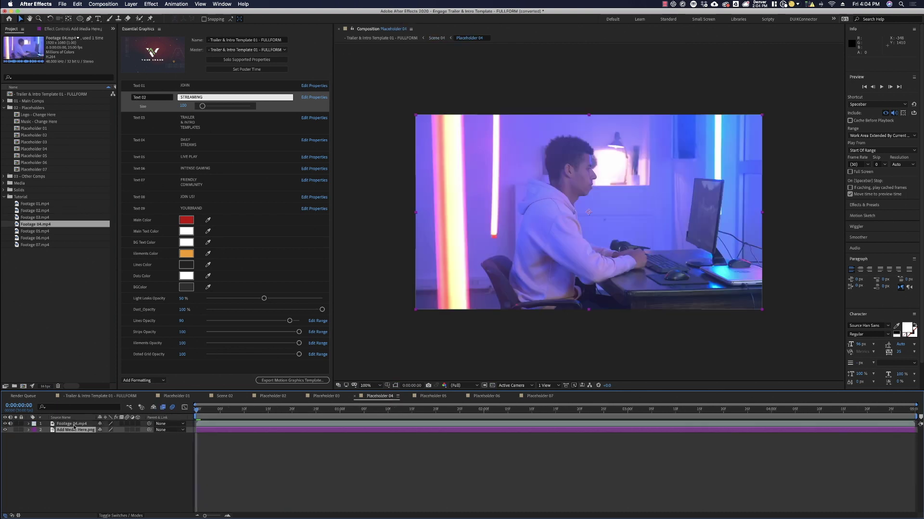
{"action": "mouse_move", "coordinate": [72, 424]}
{"action": "left_mouse_down"}
{"action": "mouse_move", "coordinate": [76, 447]}
{"action": "mouse_move", "coordinate": [72, 422]}
{"action": "left_mouse_up"}
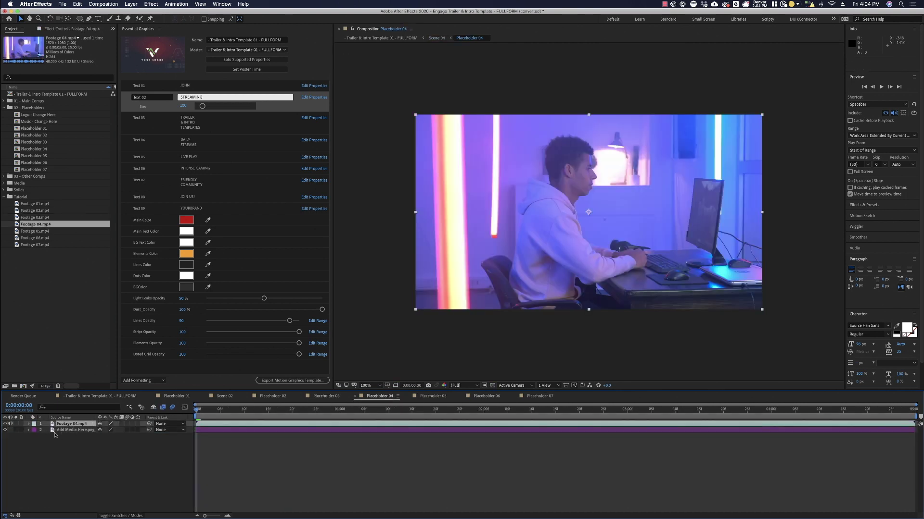
{"action": "left_click", "coordinate": [25, 431]}
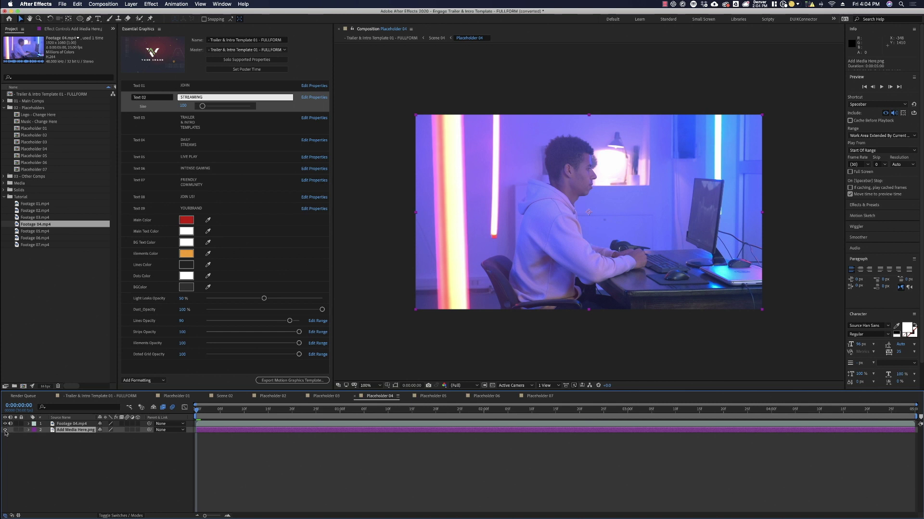
{"action": "left_click", "coordinate": [5, 430]}
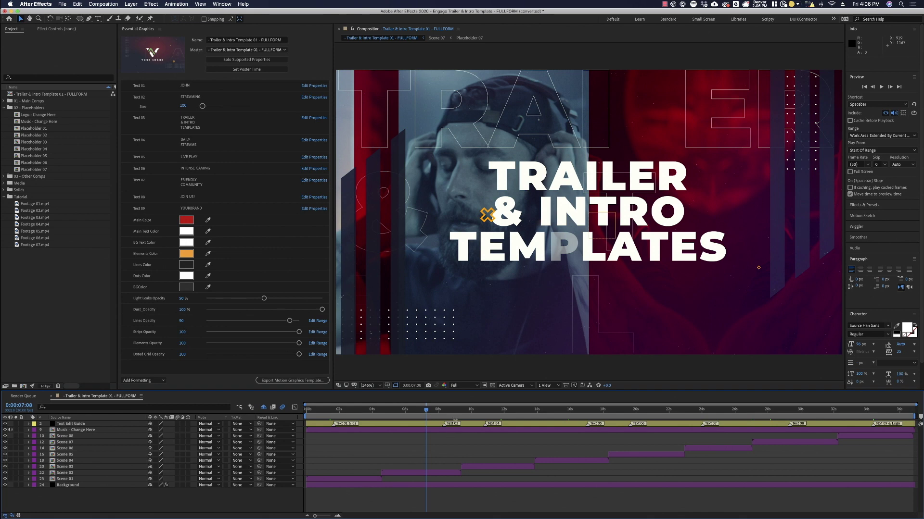
Step: Set the template's Main Color to teal
{"action": "left_click", "coordinate": [479, 410]}
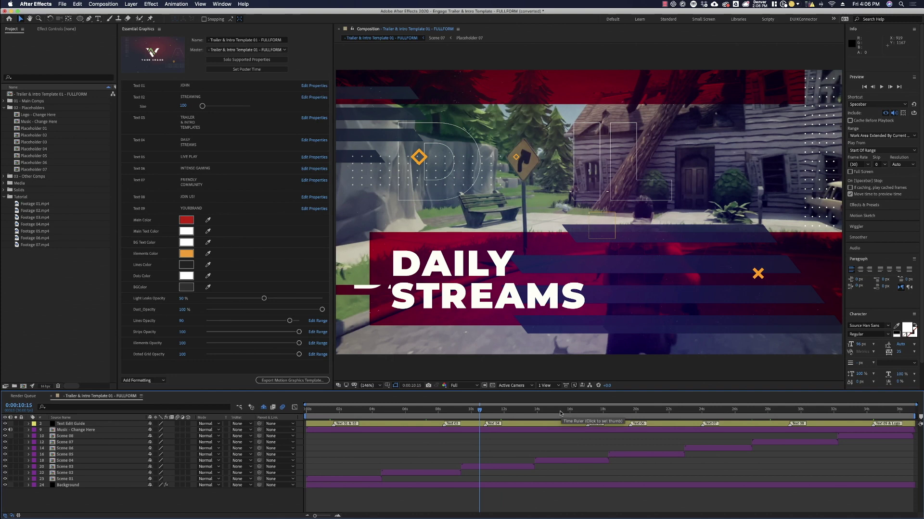
{"action": "left_click", "coordinate": [561, 412]}
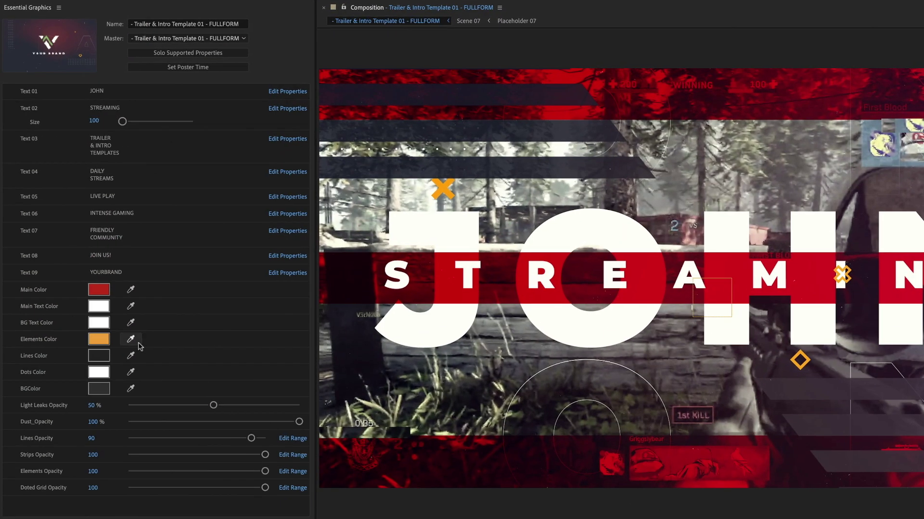
{"action": "left_click", "coordinate": [98, 289]}
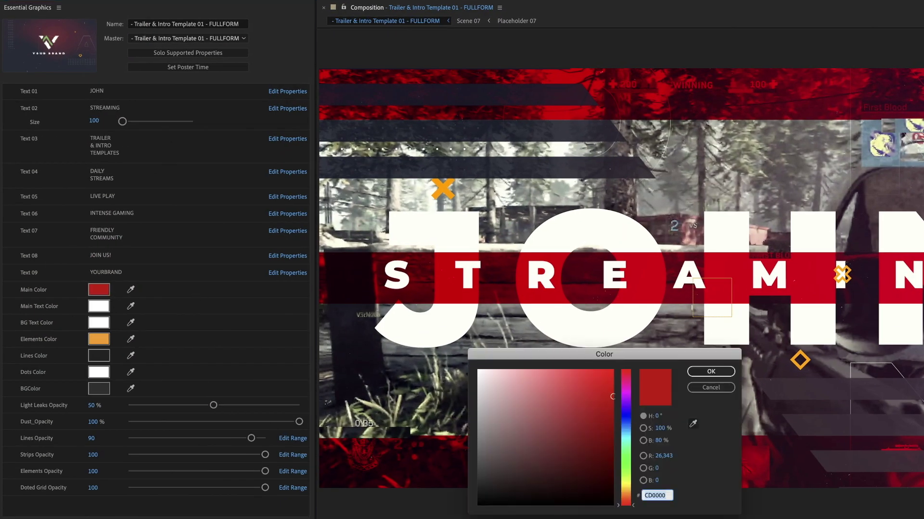
{"action": "mouse_move", "coordinate": [625, 431]}
{"action": "left_mouse_down"}
{"action": "mouse_move", "coordinate": [627, 458]}
{"action": "mouse_move", "coordinate": [629, 441]}
{"action": "left_mouse_up"}
{"action": "left_click", "coordinate": [702, 372]}
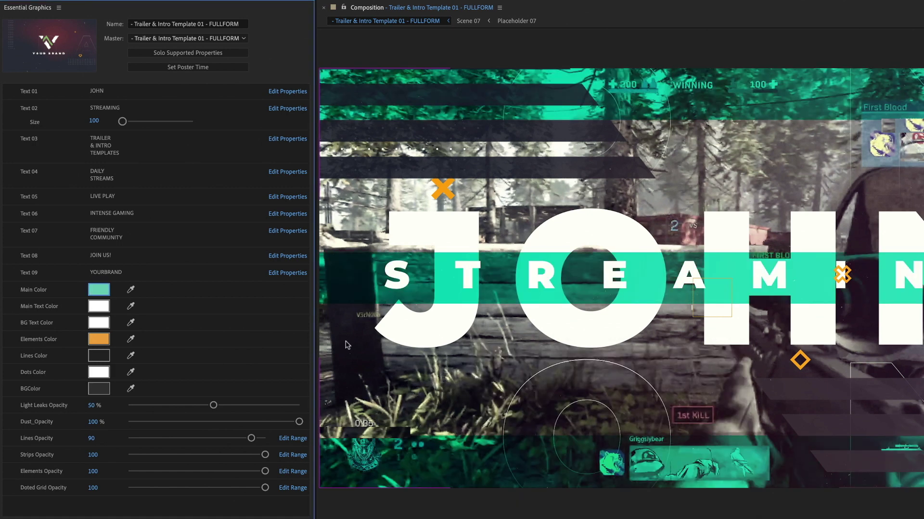
Step: Change the Elements Color to magenta
{"action": "left_click", "coordinate": [130, 355]}
{"action": "left_click", "coordinate": [99, 339]}
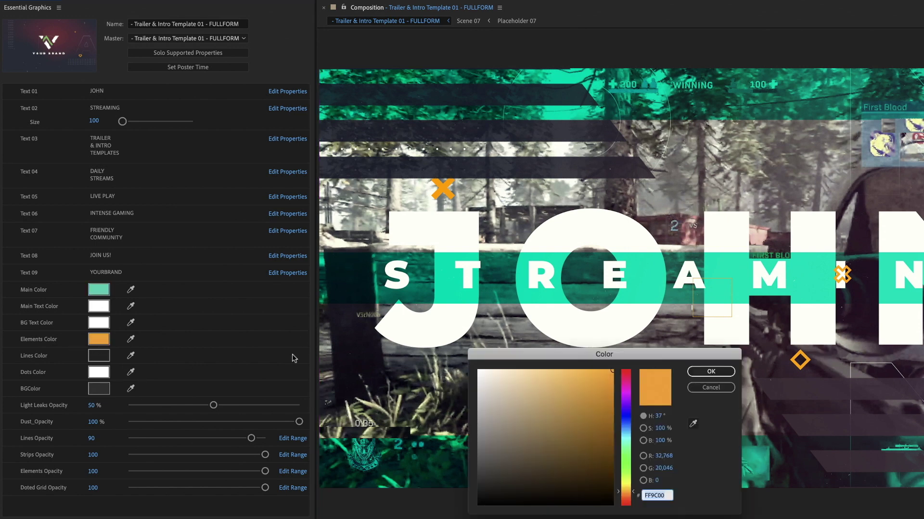
{"action": "left_click_drag", "start_coordinate": [629, 416], "coordinate": [628, 388]}
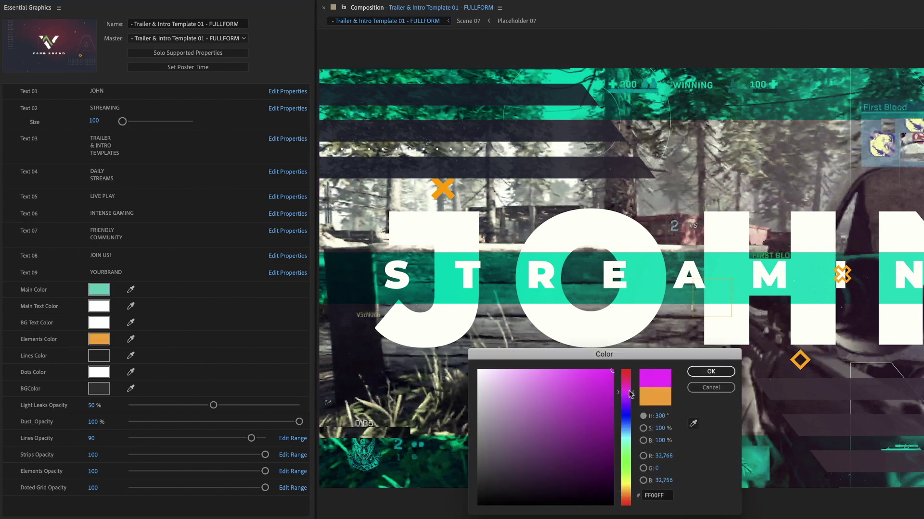
{"action": "left_click", "coordinate": [711, 372]}
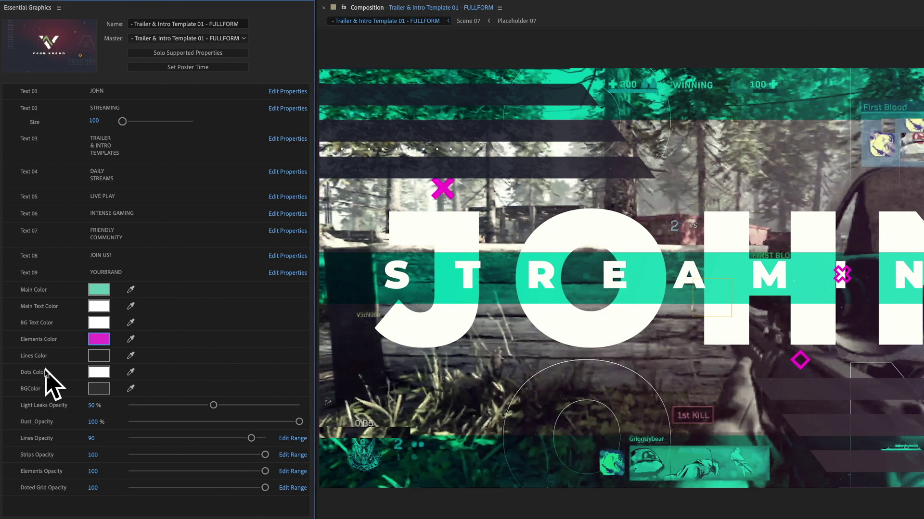
Step: Set the Main Text Color to pale yellow
{"action": "left_click", "coordinate": [99, 306]}
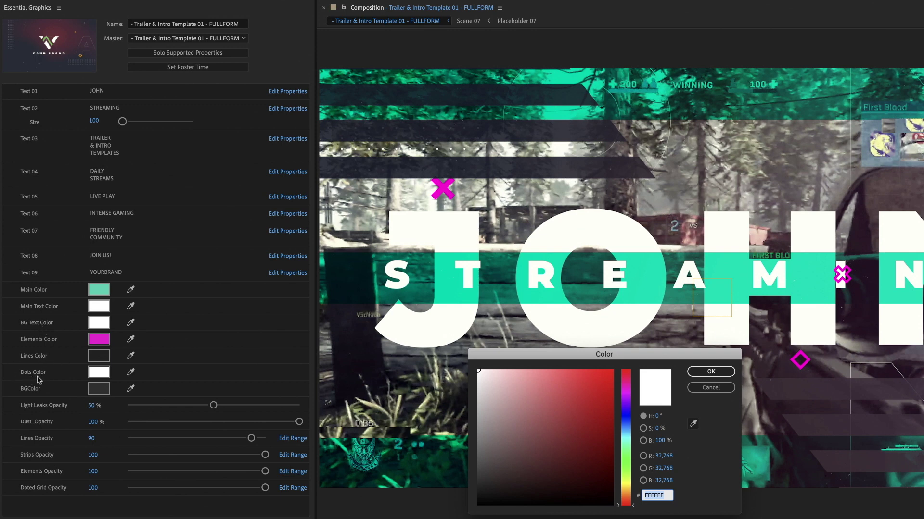
{"action": "left_click", "coordinate": [594, 389]}
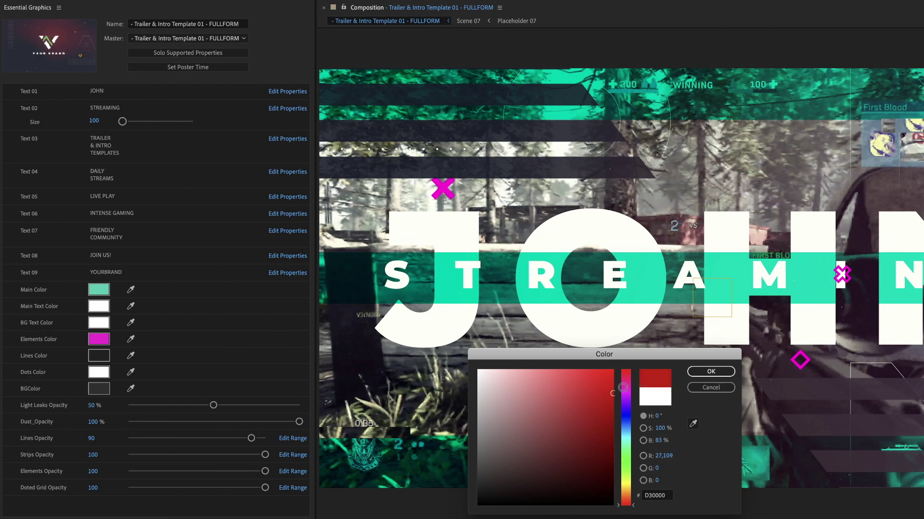
{"action": "left_click", "coordinate": [696, 371]}
{"action": "left_click", "coordinate": [99, 308]}
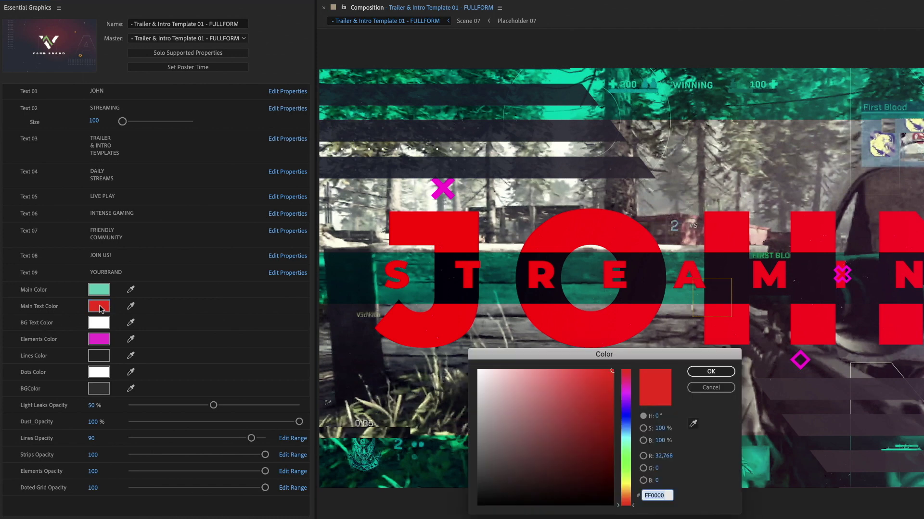
{"action": "left_click", "coordinate": [623, 454]}
{"action": "left_click_drag", "start_coordinate": [623, 454], "coordinate": [627, 491]}
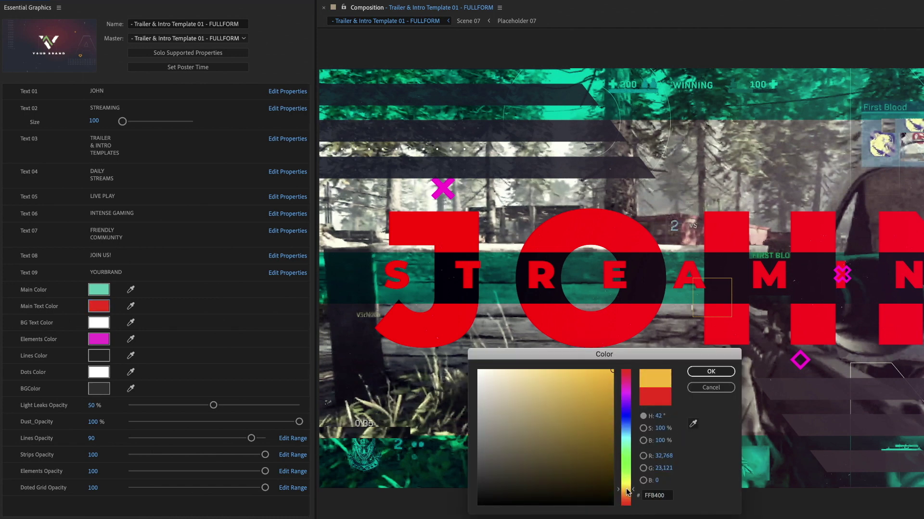
{"action": "left_click", "coordinate": [704, 374]}
{"action": "left_click", "coordinate": [98, 306]}
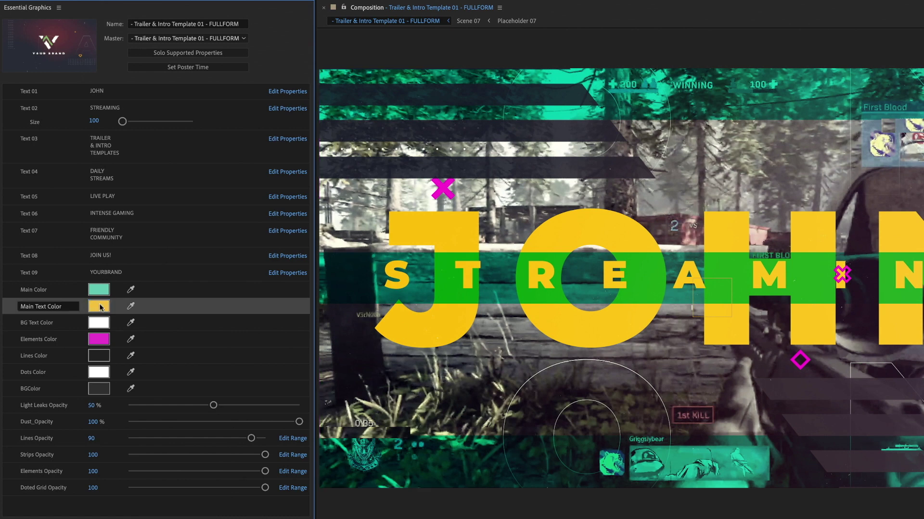
{"action": "left_click_drag", "start_coordinate": [521, 383], "coordinate": [524, 357]}
{"action": "left_click", "coordinate": [707, 372]}
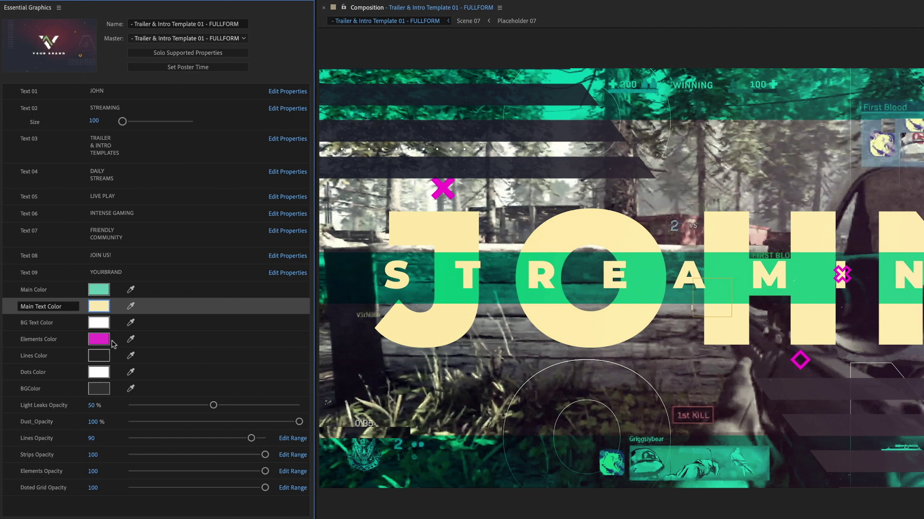
Step: Set Lines Color to white and darken BGColor to navy
{"action": "left_click", "coordinate": [96, 356]}
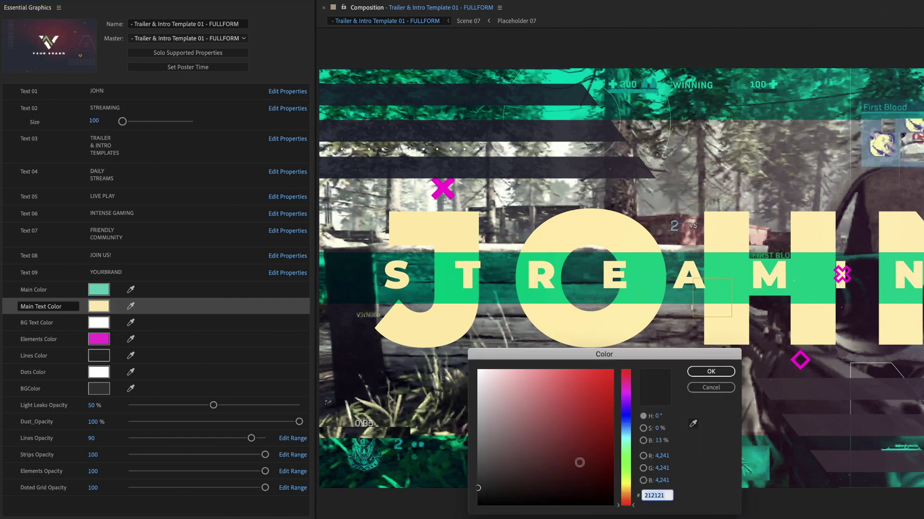
{"action": "left_click", "coordinate": [692, 373]}
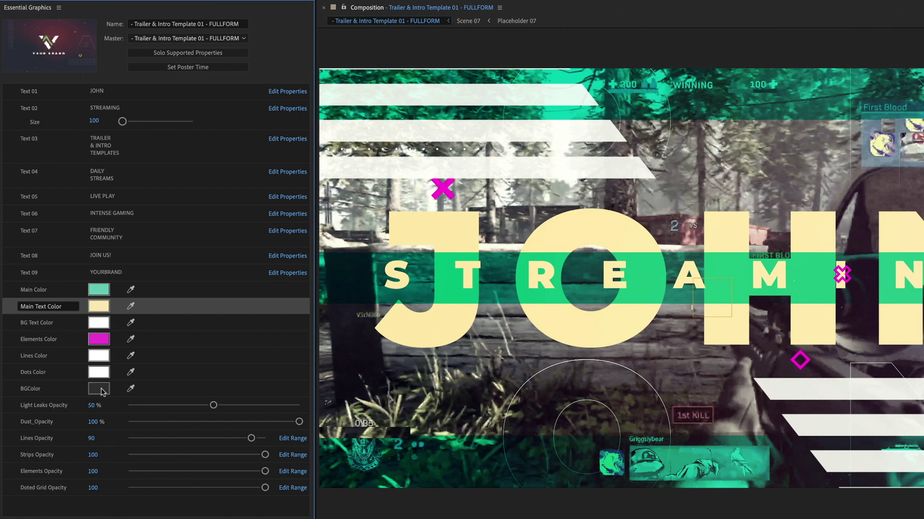
{"action": "left_click", "coordinate": [99, 390]}
{"action": "left_click_drag", "start_coordinate": [598, 477], "coordinate": [624, 423]}
{"action": "left_click", "coordinate": [708, 369]}
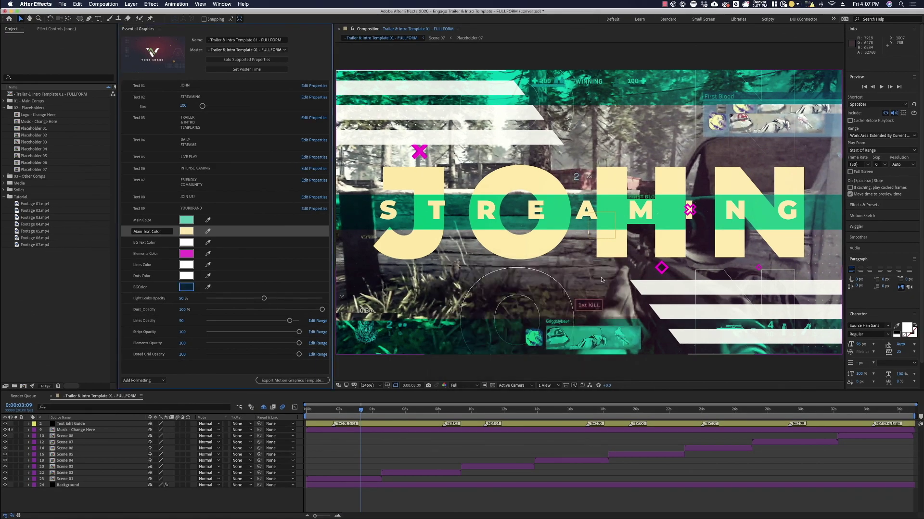
{"action": "left_click", "coordinate": [541, 411]}
{"action": "left_click", "coordinate": [422, 412]}
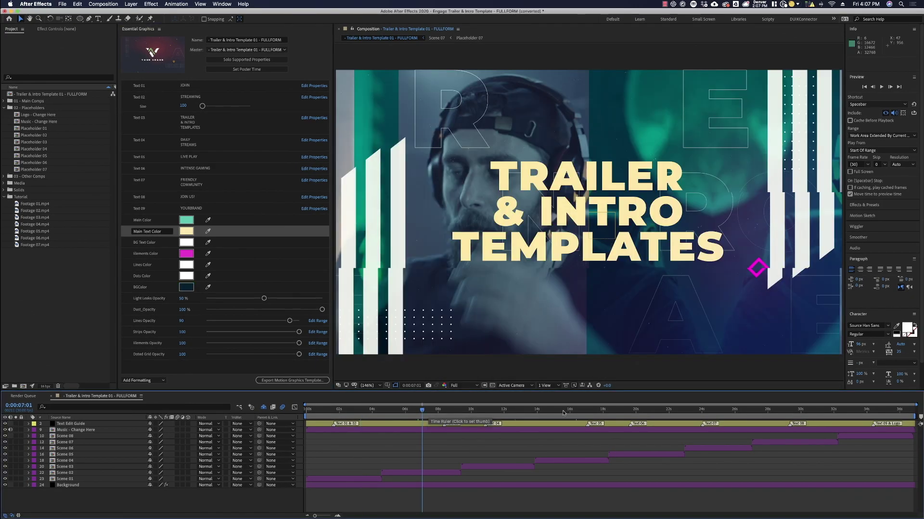
{"action": "left_click", "coordinate": [564, 412]}
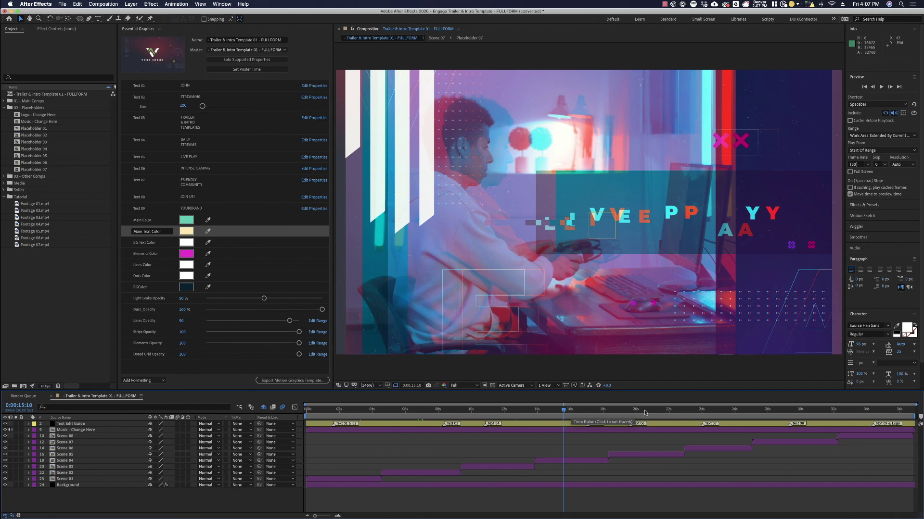
{"action": "left_click", "coordinate": [645, 412]}
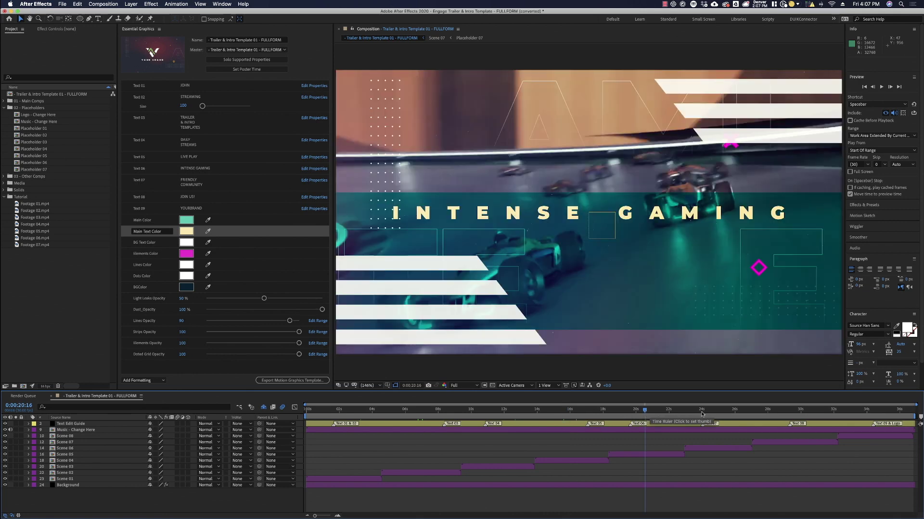
{"action": "left_click", "coordinate": [717, 412]}
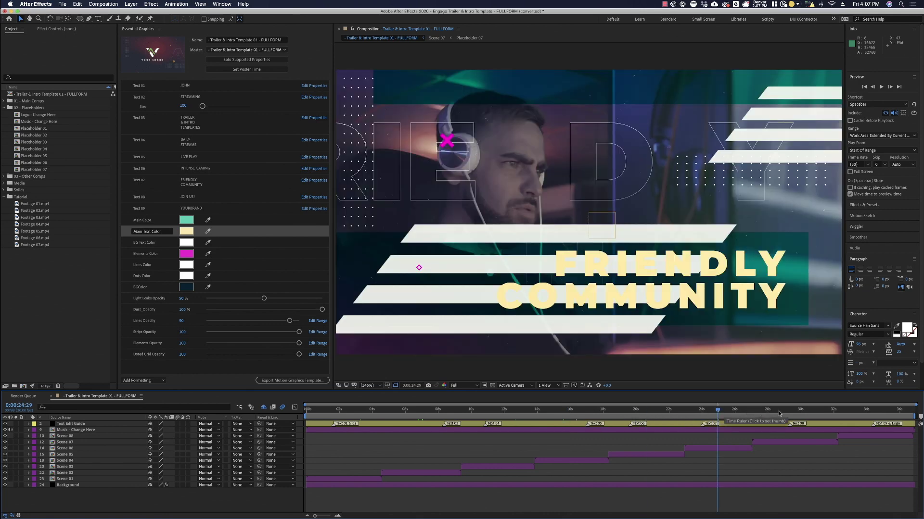
{"action": "left_click", "coordinate": [779, 412]}
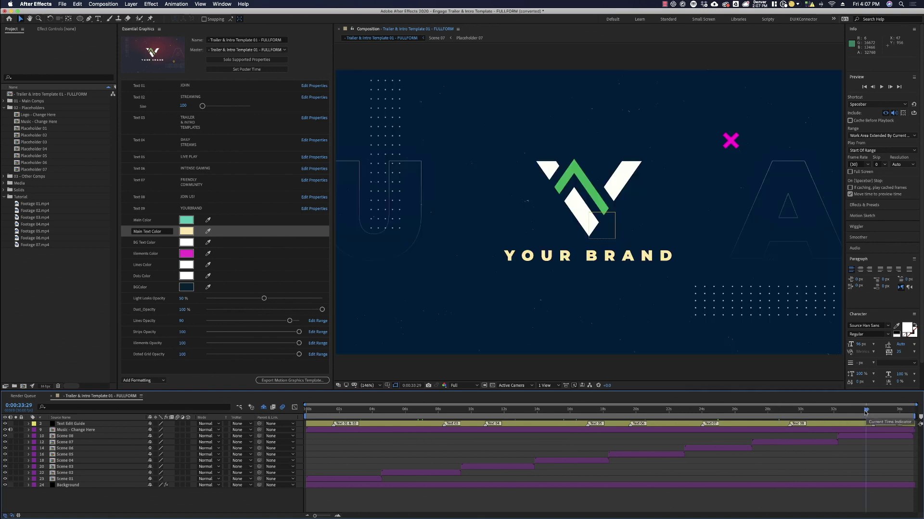
{"action": "left_click", "coordinate": [777, 412]}
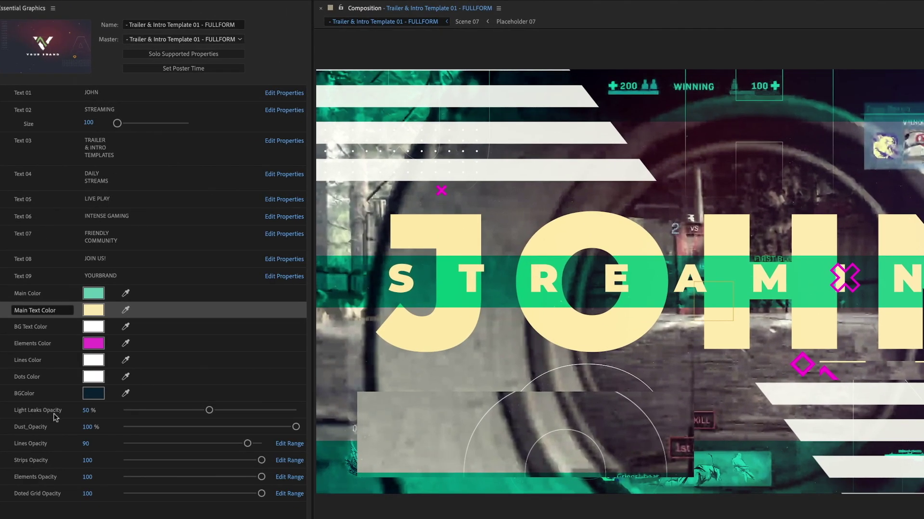
Step: Set Light Leaks Opacity to 100%, leaving Dust Opacity at 100%
{"action": "left_click_drag", "start_coordinate": [209, 411], "coordinate": [300, 411]}
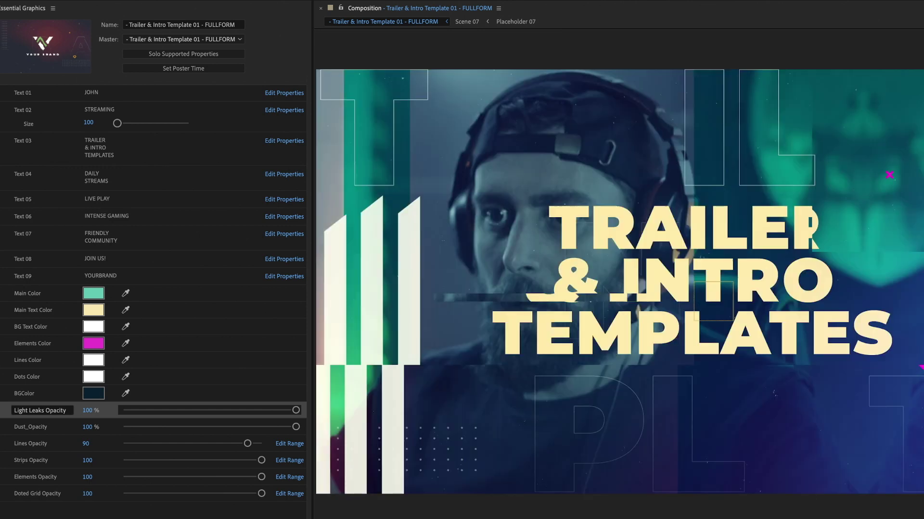
{"action": "left_click_drag", "start_coordinate": [296, 410], "coordinate": [123, 411]}
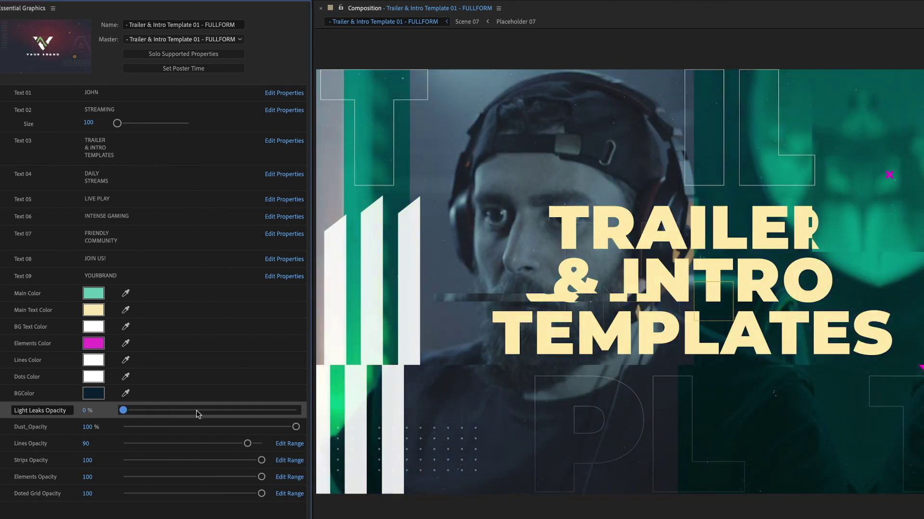
{"action": "left_click_drag", "start_coordinate": [197, 414], "coordinate": [311, 416]}
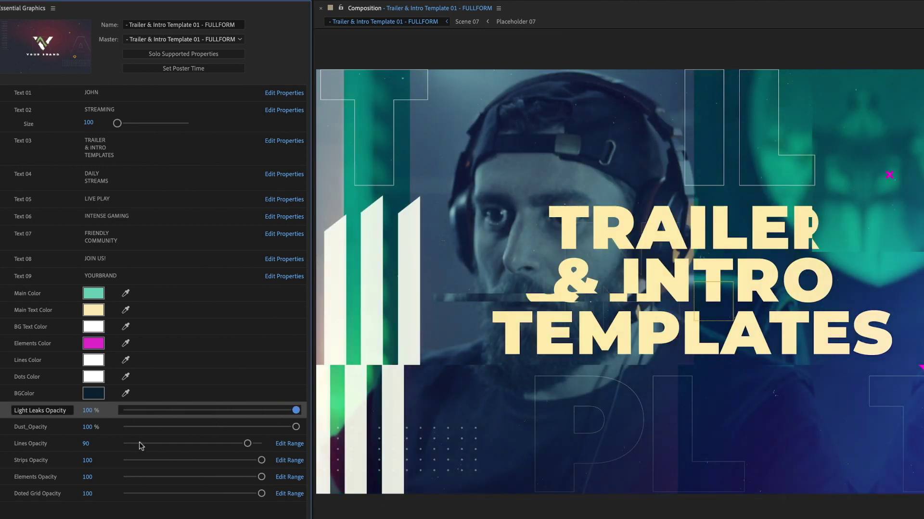
{"action": "left_click_drag", "start_coordinate": [226, 428], "coordinate": [354, 437]}
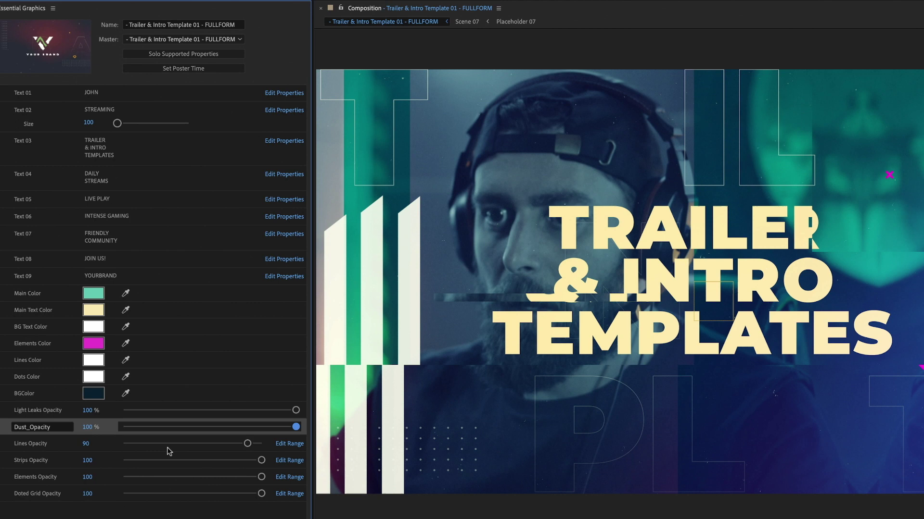
Step: Experiment with the Lines, Strips, Elements and Dotted Grid opacity sliders
{"action": "left_click_drag", "start_coordinate": [129, 451], "coordinate": [278, 453]}
{"action": "left_click_drag", "start_coordinate": [204, 445], "coordinate": [151, 444]}
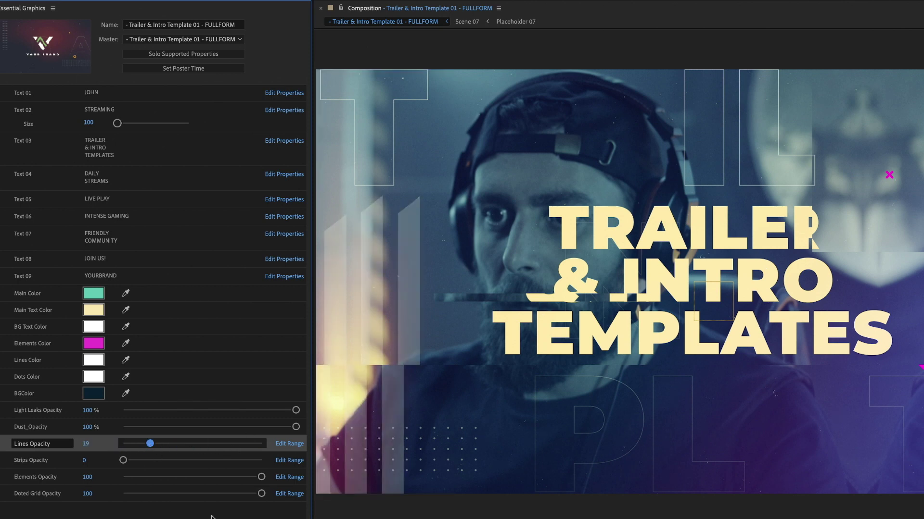
{"action": "left_click_drag", "start_coordinate": [210, 460], "coordinate": [310, 464]}
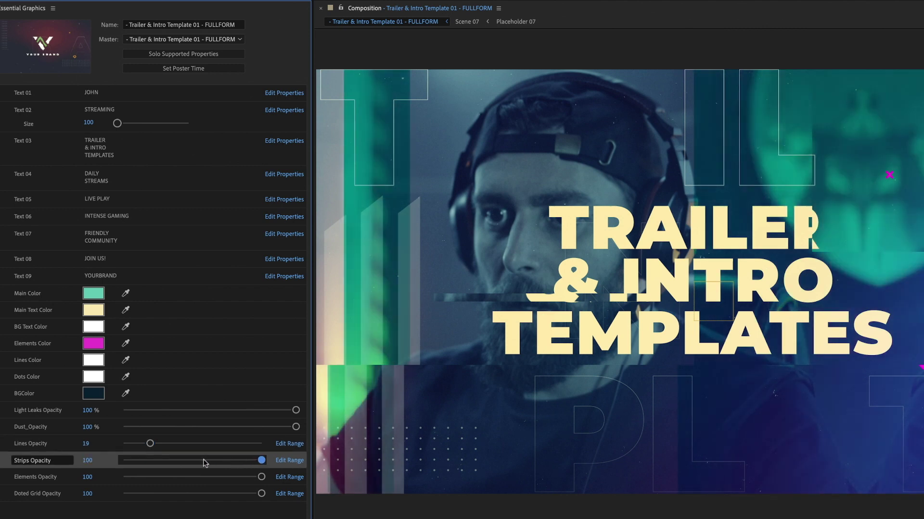
{"action": "left_click_drag", "start_coordinate": [205, 464], "coordinate": [143, 483]}
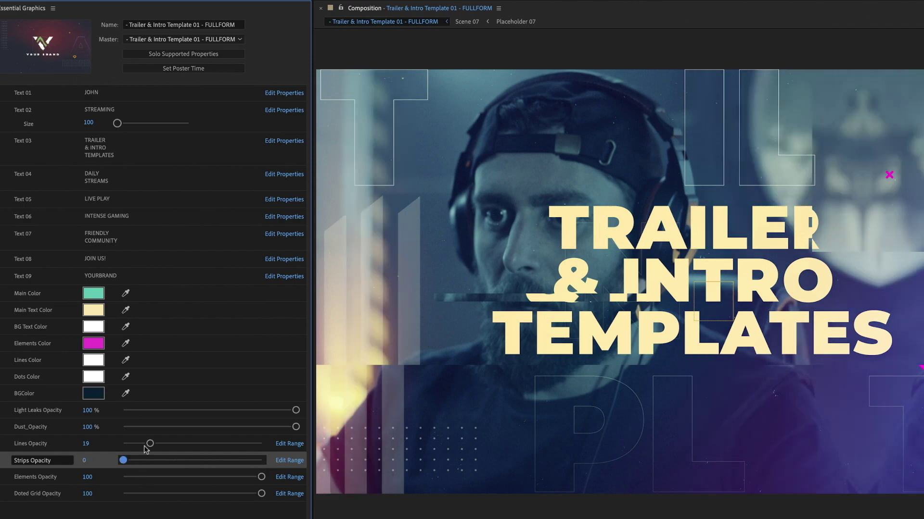
{"action": "left_click_drag", "start_coordinate": [146, 449], "coordinate": [121, 445]}
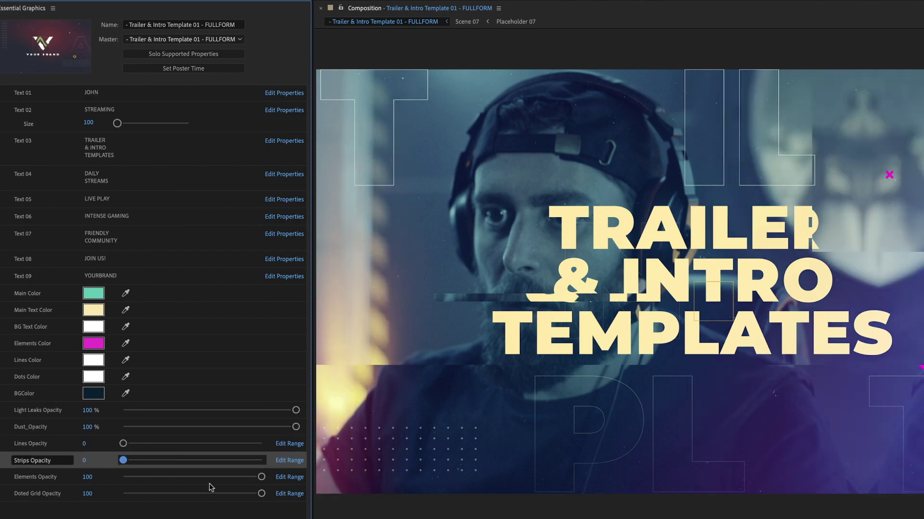
{"action": "left_click_drag", "start_coordinate": [209, 483], "coordinate": [126, 488]}
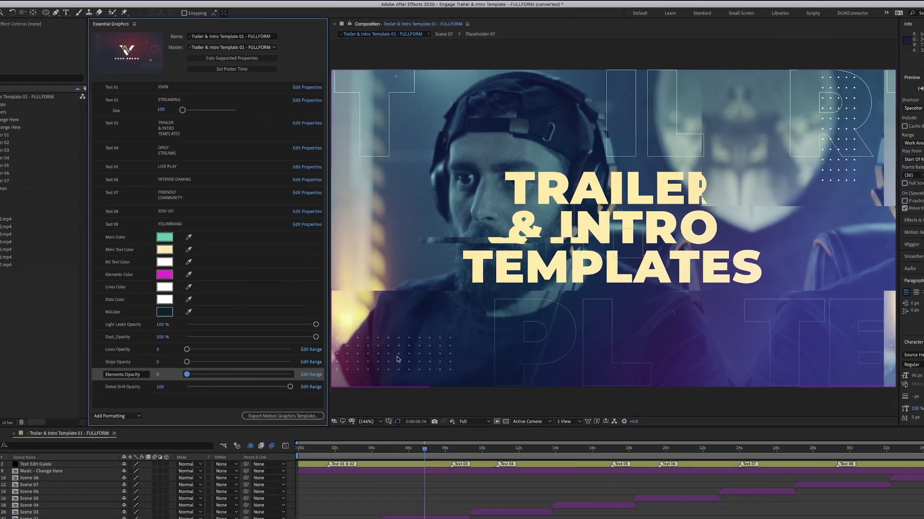
{"action": "left_click_drag", "start_coordinate": [187, 374], "coordinate": [257, 375]}
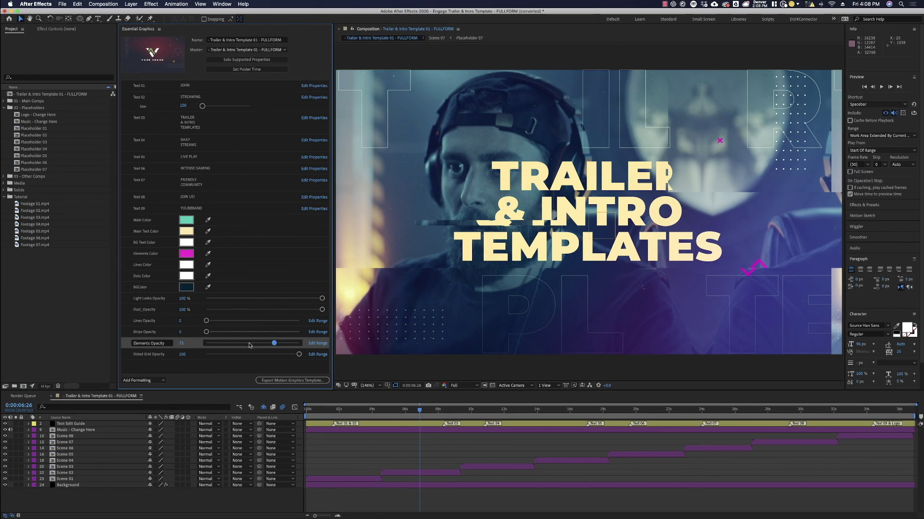
{"action": "left_click", "coordinate": [249, 343]}
{"action": "left_click_drag", "start_coordinate": [224, 355], "coordinate": [206, 356]}
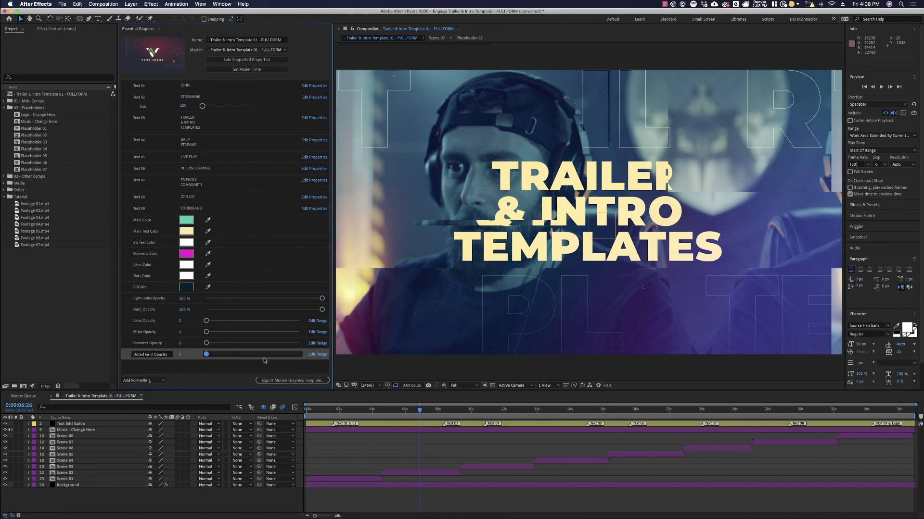
Step: Restore Lines, Elements and Dotted Grid Opacity to 100 and set Strips Opacity to 45
{"action": "left_click", "coordinate": [480, 409]}
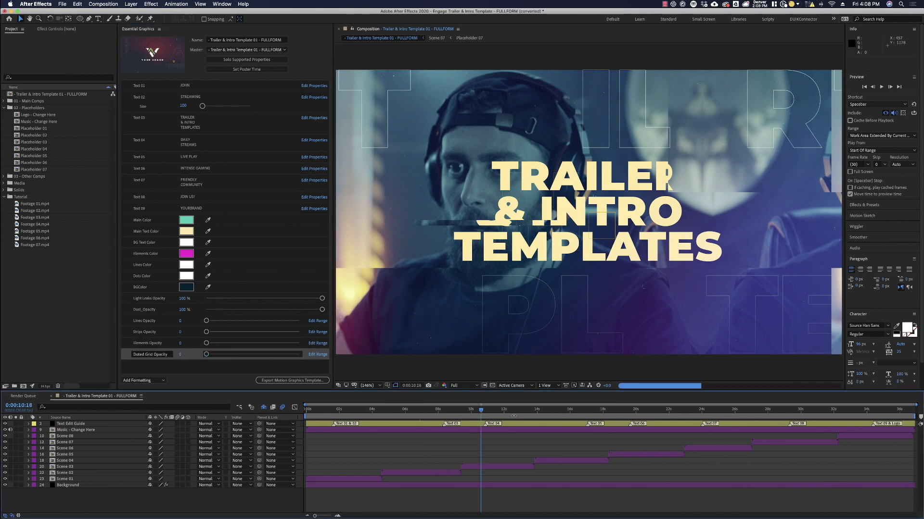
{"action": "left_click", "coordinate": [510, 409]}
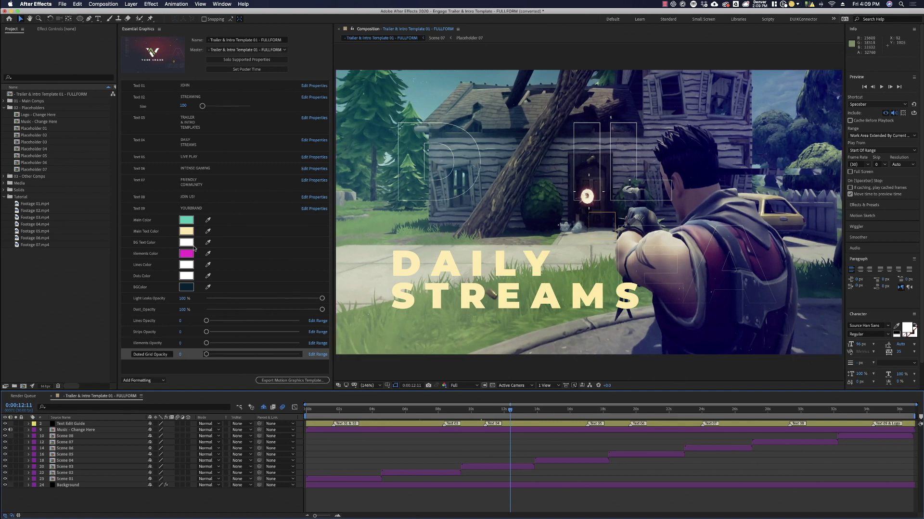
{"action": "left_click", "coordinate": [299, 320]}
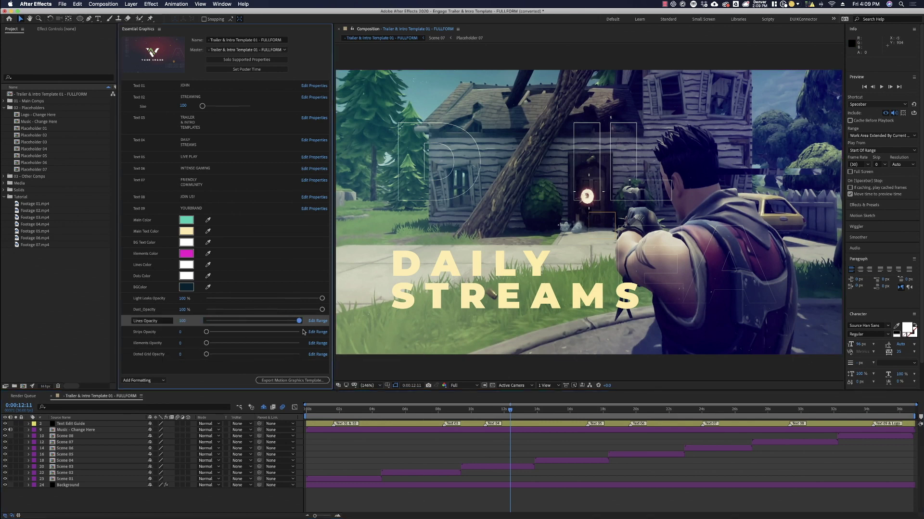
{"action": "left_click", "coordinate": [298, 332]}
{"action": "left_click", "coordinate": [298, 343]}
{"action": "left_click", "coordinate": [298, 354]}
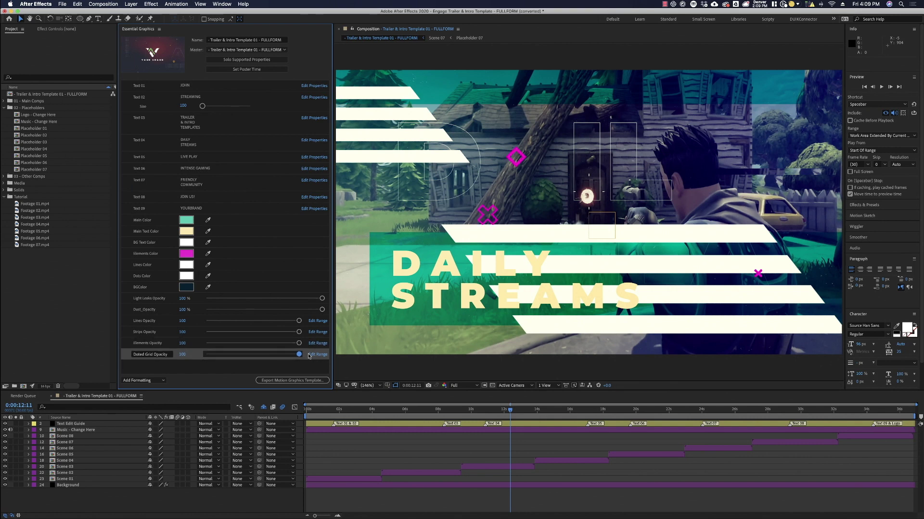
{"action": "left_click", "coordinate": [249, 332]}
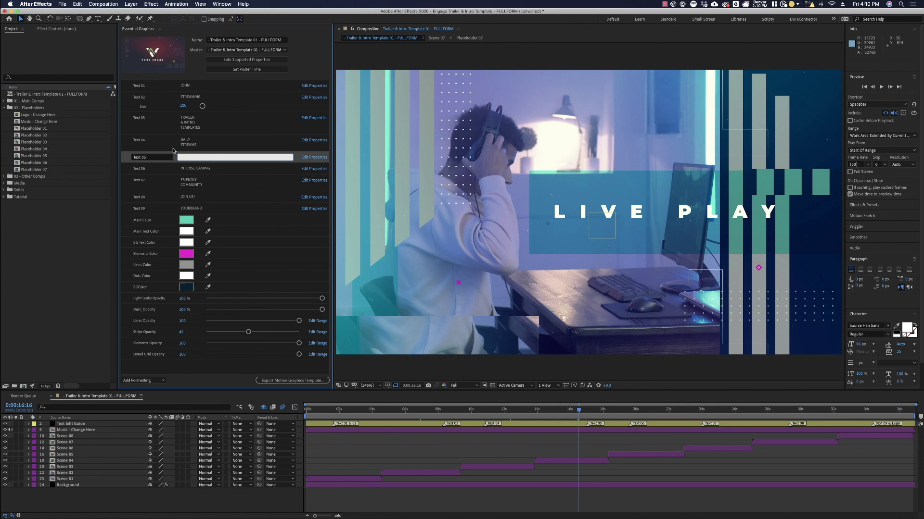
Step: Replace the Text 05 headline LIVE PLAY with GREAT COMMUNITY
{"action": "left_click", "coordinate": [165, 366]}
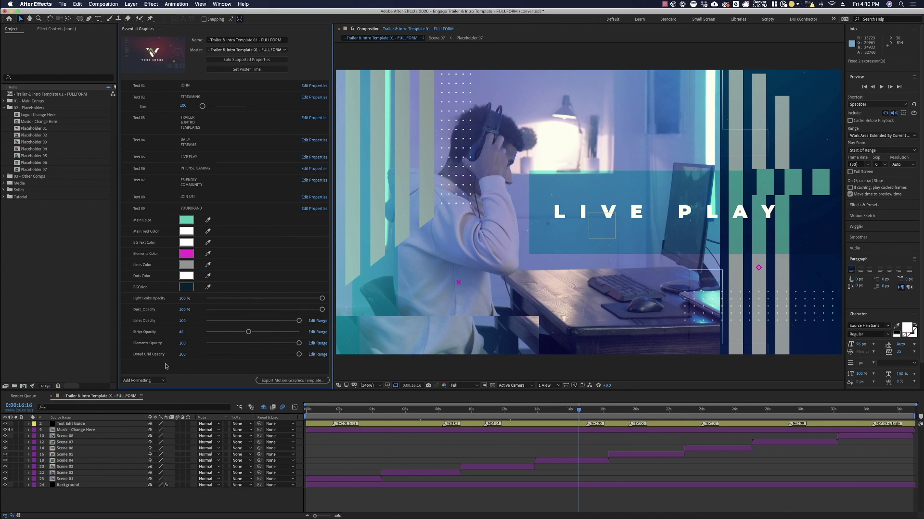
{"action": "left_click", "coordinate": [193, 156]}
{"action": "triple_click", "coordinate": [202, 157]}
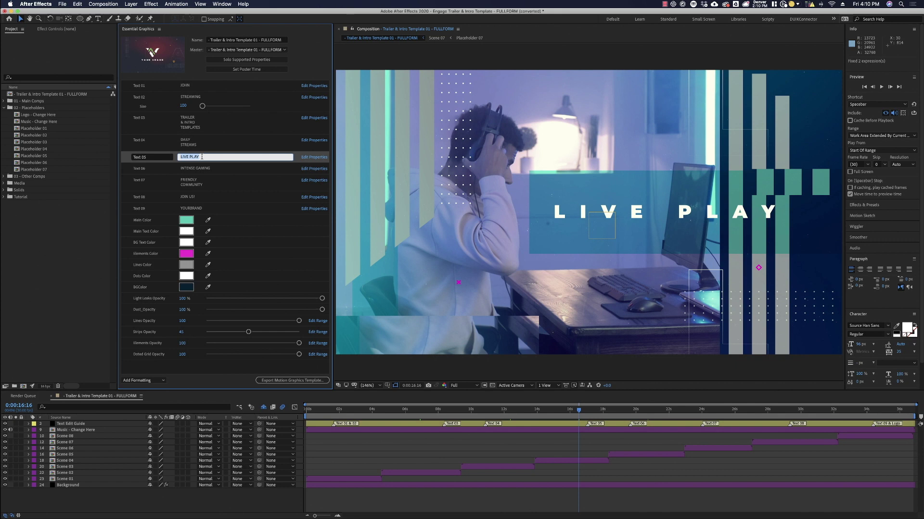
{"action": "left_click", "coordinate": [198, 499]}
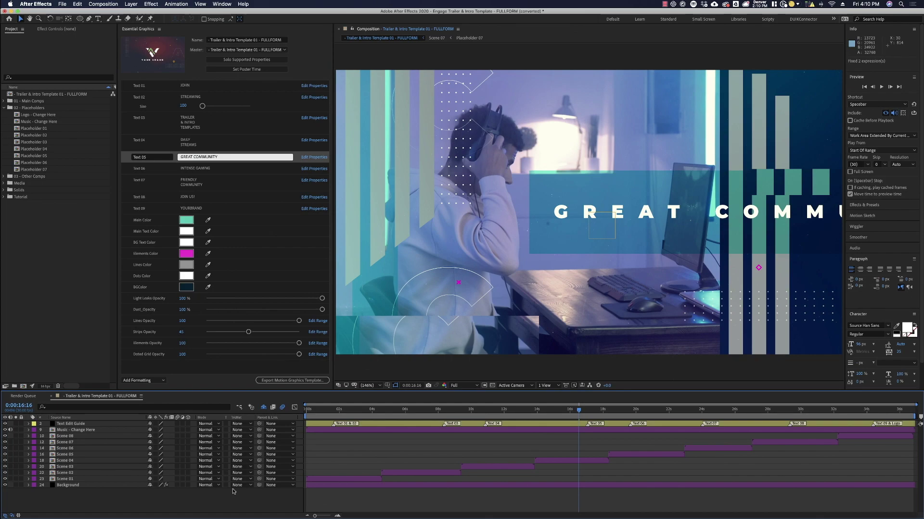
Step: Enable font size adjustment for Text 05 and set GREAT COMMUNITY's size to 40
{"action": "left_click", "coordinate": [314, 157]}
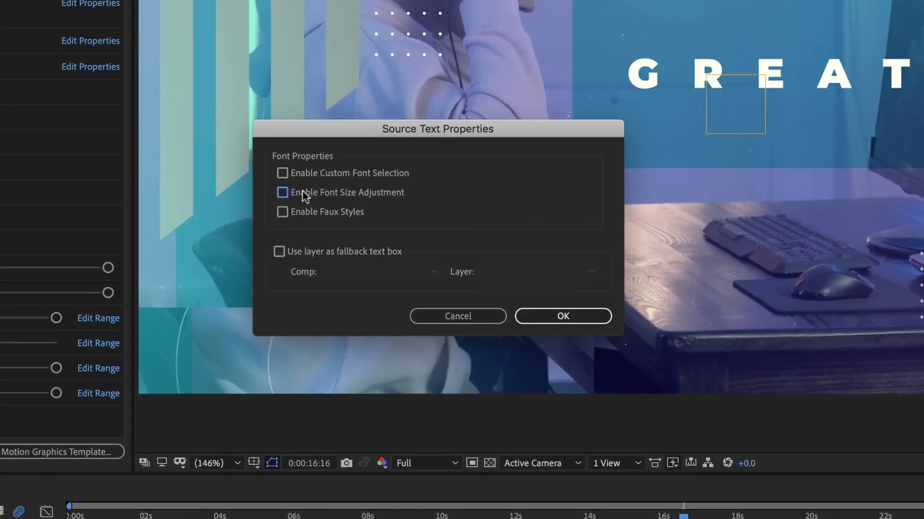
{"action": "left_click", "coordinate": [340, 223]}
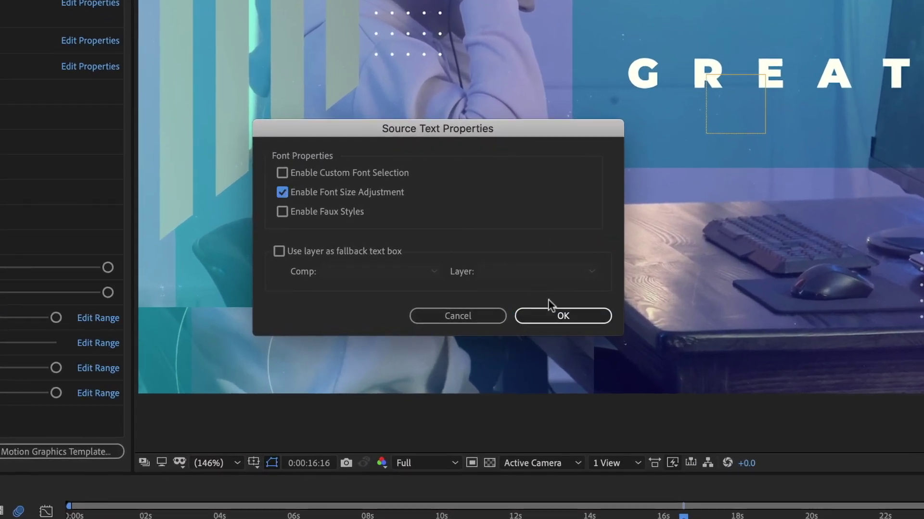
{"action": "left_click", "coordinate": [546, 318]}
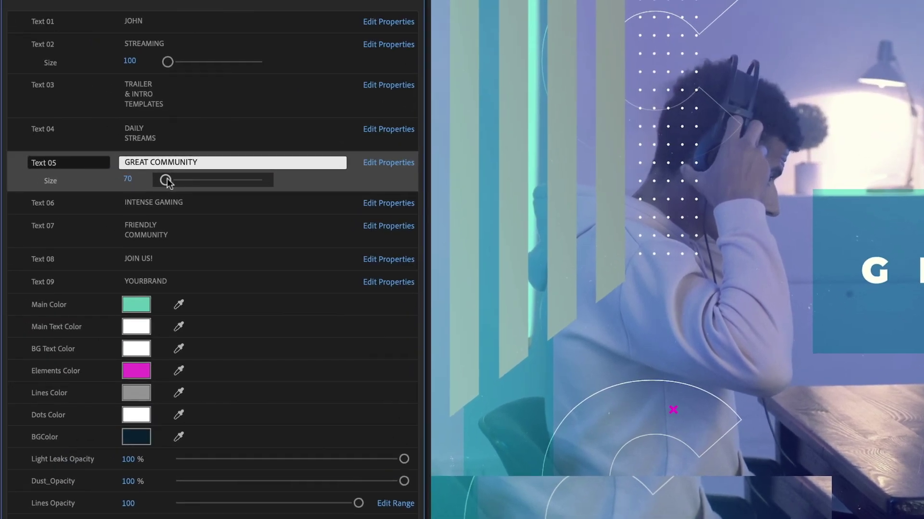
{"action": "left_click_drag", "start_coordinate": [164, 180], "coordinate": [163, 183]}
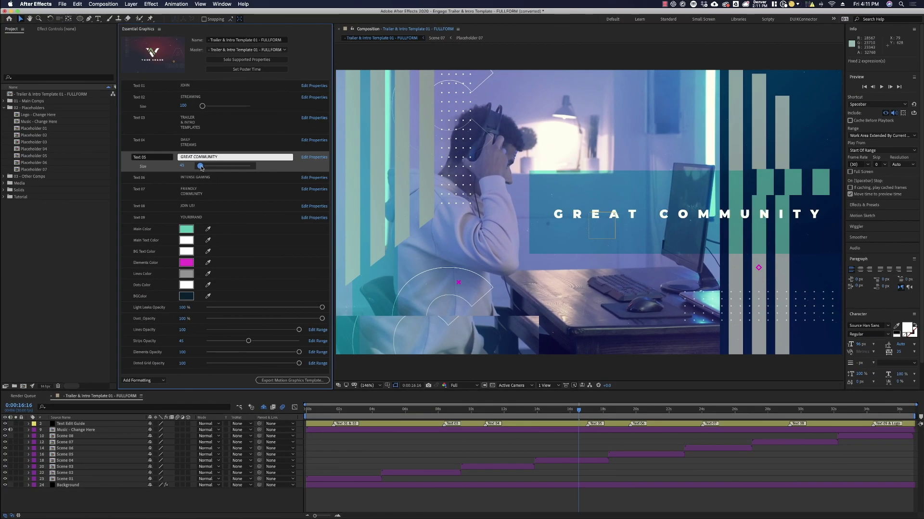
{"action": "left_click", "coordinate": [293, 505]}
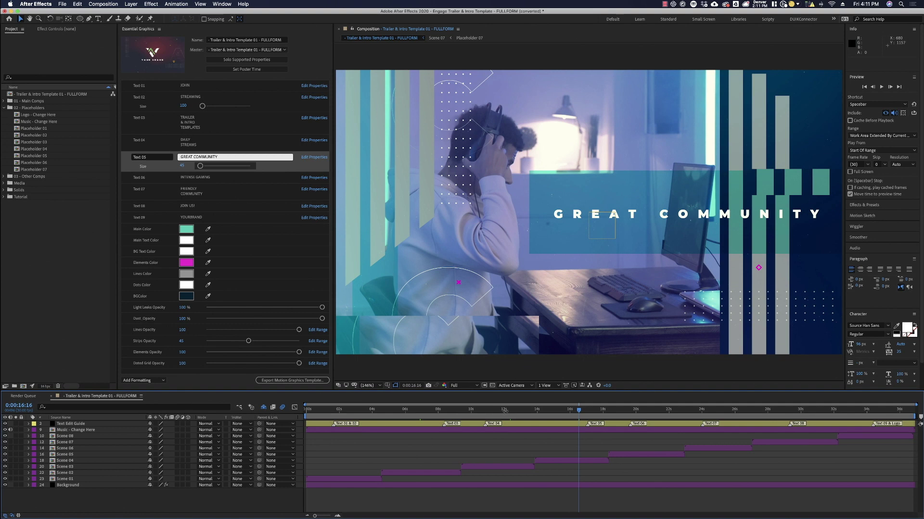
Step: Preview the DAILY STREAMS and FRIENDLY COMMUNITY scenes, then expand the 02 - Placeholders folder
{"action": "left_click", "coordinate": [504, 410]}
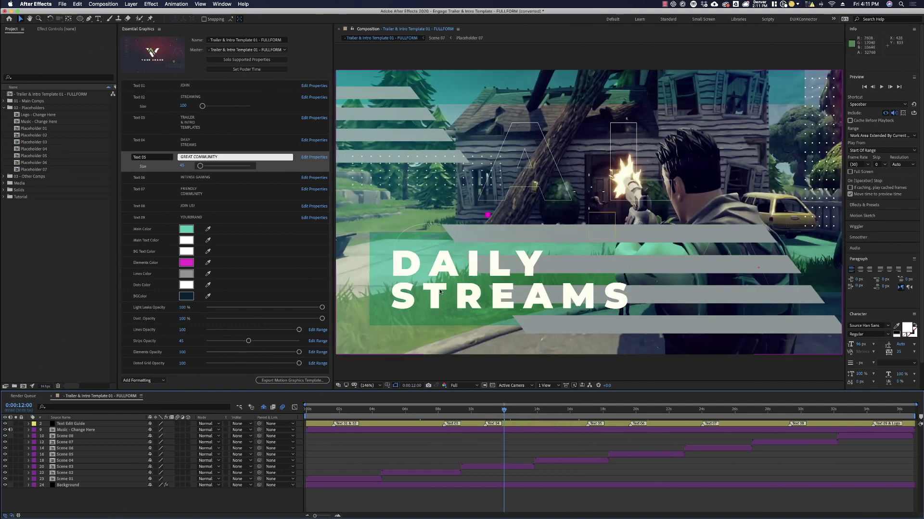
{"action": "left_click", "coordinate": [649, 410]}
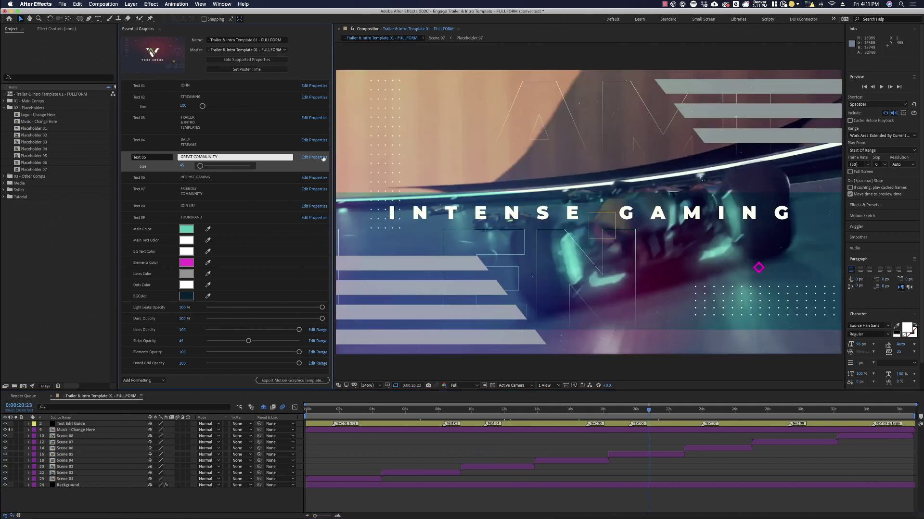
{"action": "left_click", "coordinate": [314, 157]}
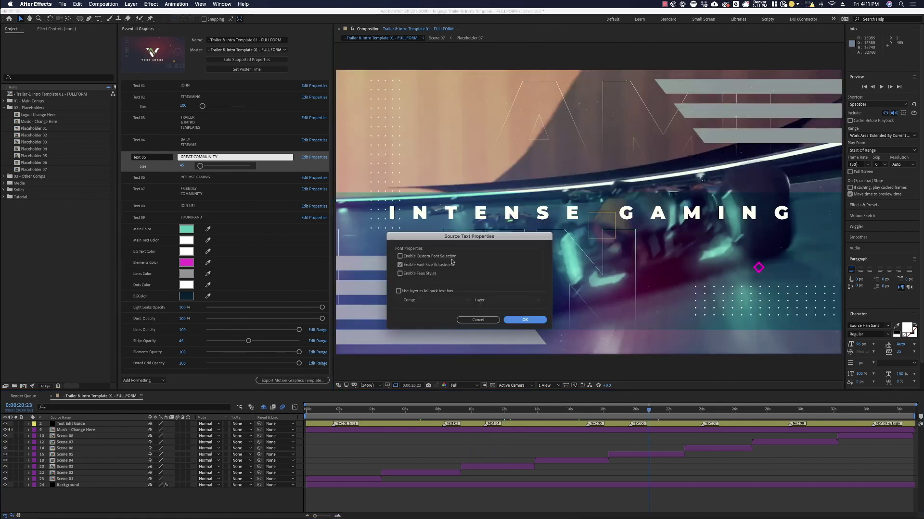
{"action": "left_click", "coordinate": [482, 320]}
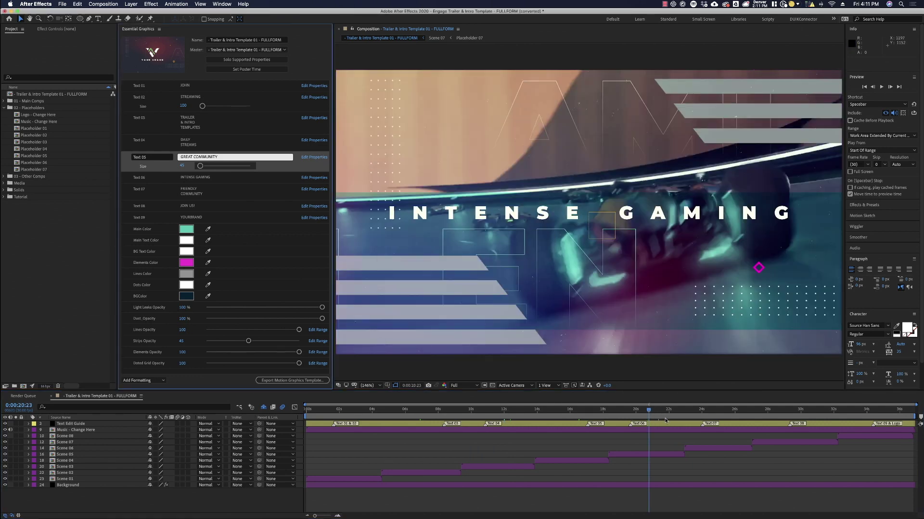
{"action": "left_click", "coordinate": [791, 411]}
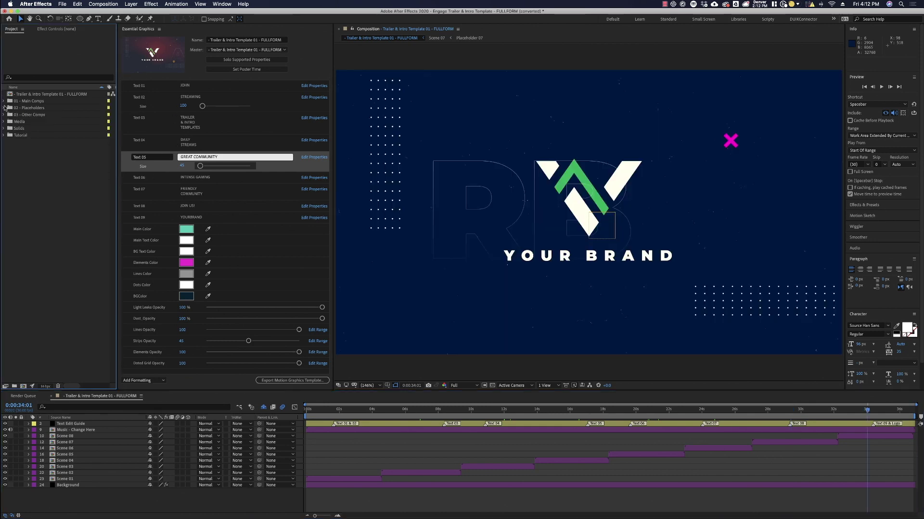
{"action": "left_click", "coordinate": [5, 108]}
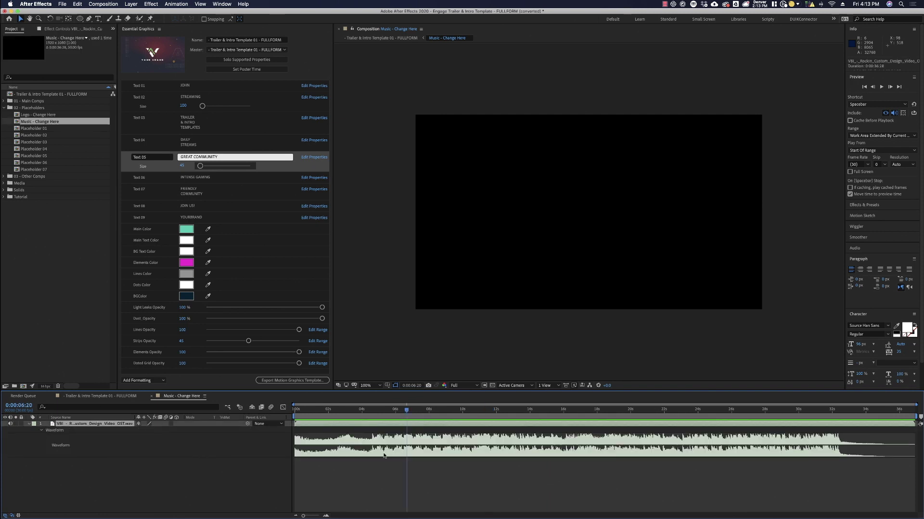
Step: Scrub across the music track's waveform to preview it from start to end
{"action": "left_click_drag", "start_coordinate": [406, 410], "coordinate": [571, 422]}
Step: In Logo - Change Here, hide the V logo layer and draw a red circle
{"action": "double_click", "coordinate": [46, 115]}
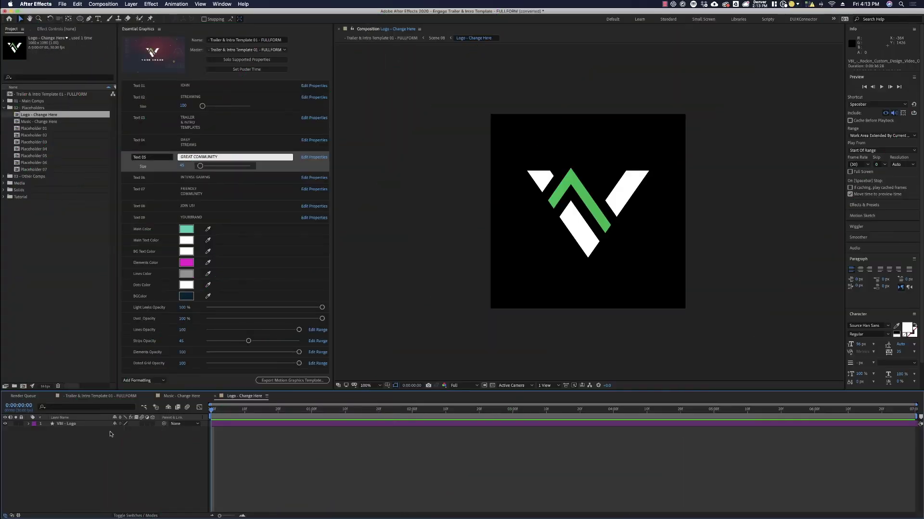
{"action": "left_click", "coordinate": [5, 425]}
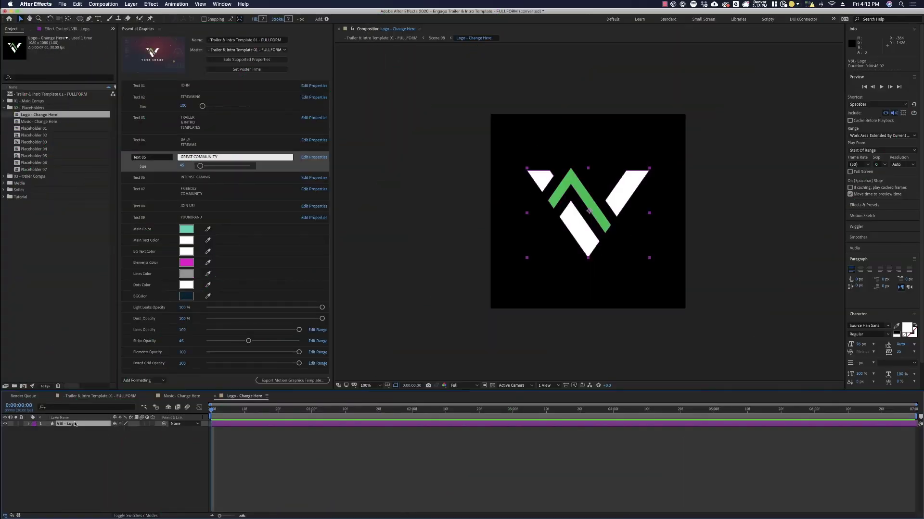
{"action": "left_click", "coordinate": [4, 424]}
{"action": "left_click", "coordinate": [80, 18]}
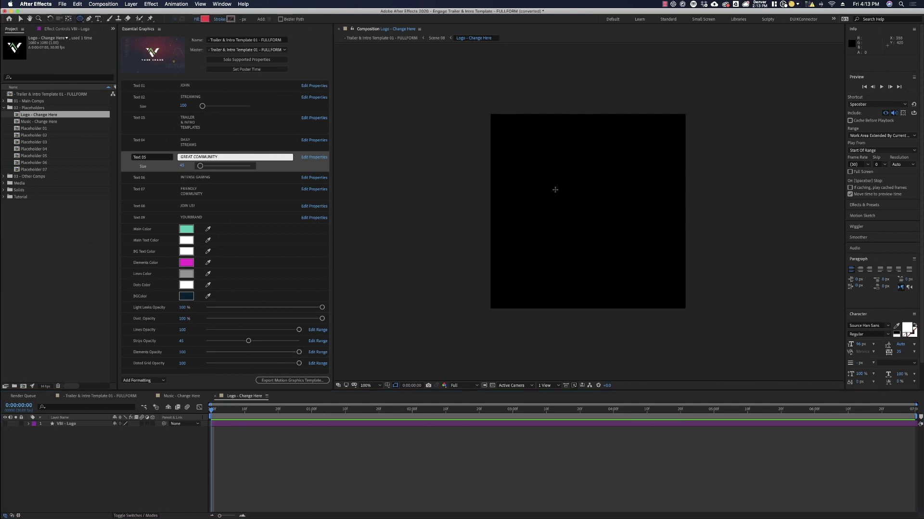
{"action": "left_click_drag", "start_coordinate": [527, 166], "coordinate": [640, 266]}
{"action": "left_click", "coordinate": [22, 20]}
{"action": "left_click", "coordinate": [103, 493]}
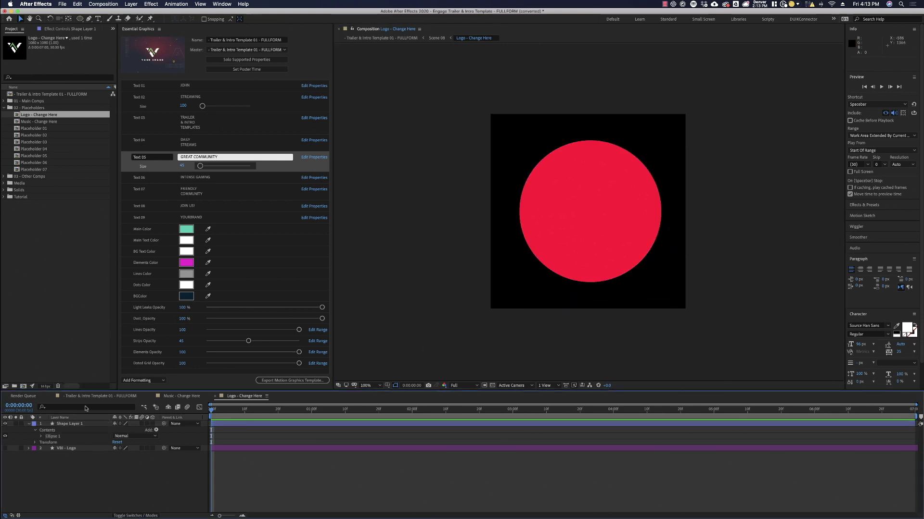
Step: Check the circle on the YOUR BRAND card and scale it to 80%
{"action": "left_click", "coordinate": [92, 398]}
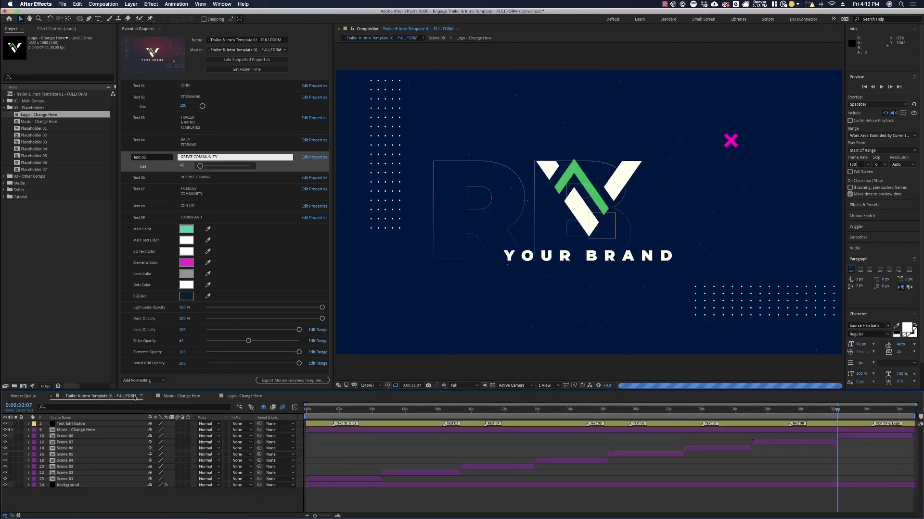
{"action": "left_click", "coordinate": [871, 409]}
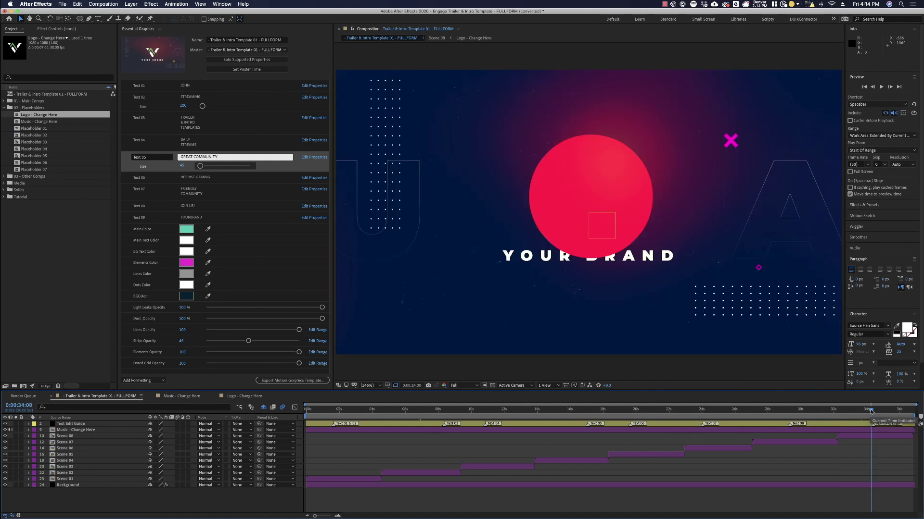
{"action": "left_click", "coordinate": [233, 397]}
{"action": "left_click", "coordinate": [582, 209]}
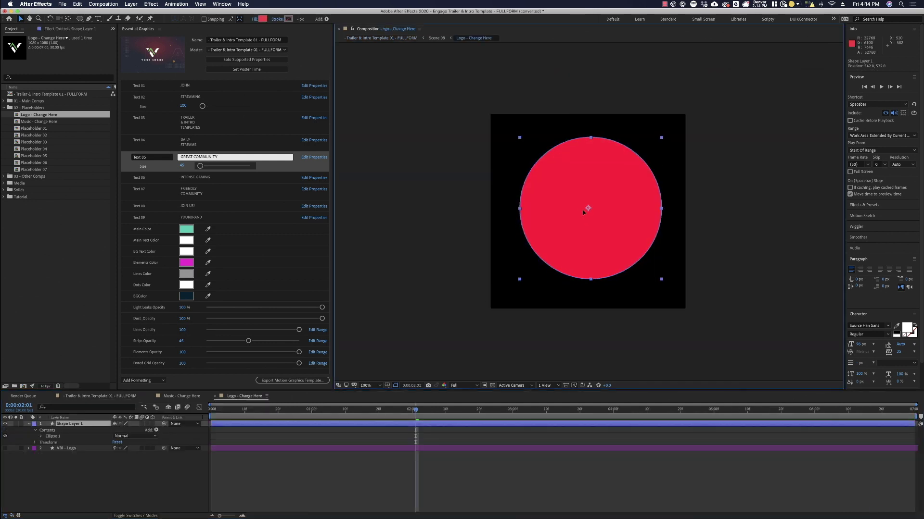
{"action": "key", "text": "s"}
{"action": "key", "text": "alt+KP_Subtract"}
{"action": "key", "text": "alt+KP_Subtract"}
{"action": "key", "text": "alt+KP_Subtract"}
{"action": "key", "text": "alt+KP_Subtract"}
{"action": "key", "text": "alt+KP_Subtract"}
{"action": "key", "text": "alt+KP_Subtract"}
{"action": "key", "text": "alt+KP_Subtract"}
{"action": "key", "text": "alt+KP_Subtract"}
{"action": "key", "text": "alt+KP_Subtract"}
{"action": "key", "text": "alt+KP_Subtract"}
{"action": "key", "text": "alt+KP_Subtract"}
{"action": "key", "text": "alt+KP_Subtract"}
{"action": "key", "text": "alt+KP_Subtract"}
{"action": "key", "text": "alt+KP_Subtract"}
{"action": "key", "text": "alt+KP_Subtract"}
{"action": "key", "text": "alt+KP_Subtract"}
{"action": "key", "text": "alt+KP_Subtract"}
{"action": "key", "text": "alt+KP_Subtract"}
{"action": "key", "text": "alt+KP_Subtract"}
{"action": "key", "text": "alt+KP_Subtract"}
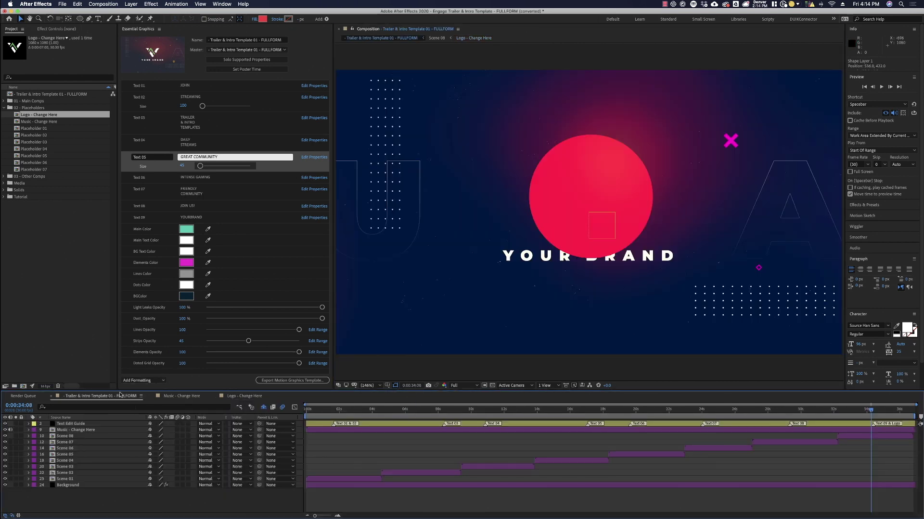
{"action": "left_click", "coordinate": [121, 395]}
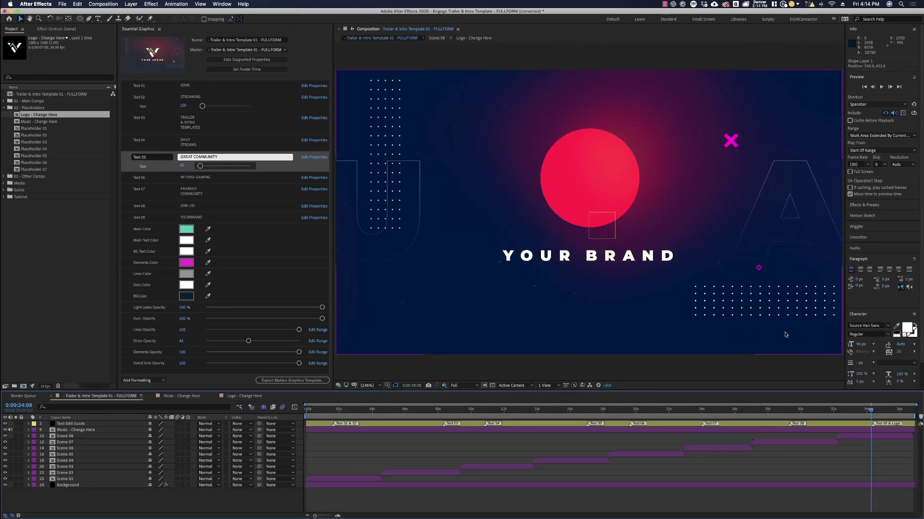
Step: Replace the Text 09 brand name YOUR BRAND with 'RED DOT'
{"action": "left_click", "coordinate": [191, 219]}
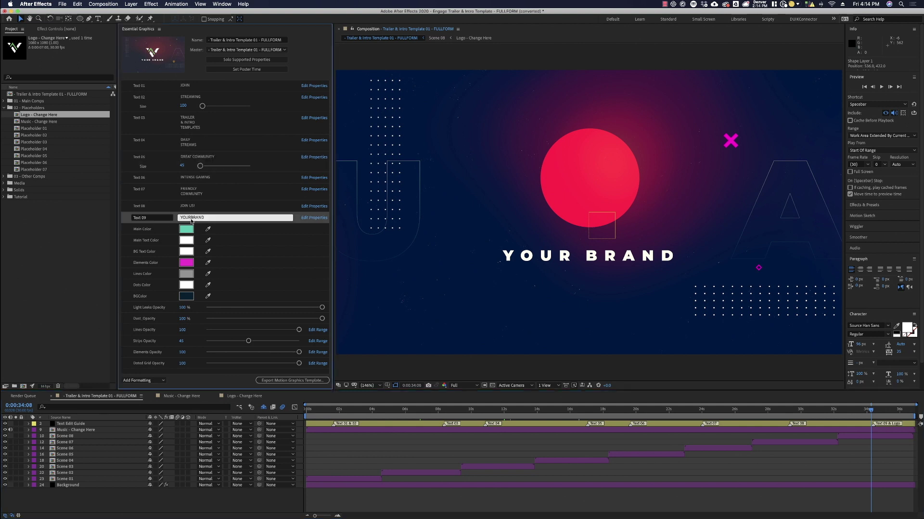
{"action": "key", "text": "ctrl+a"}
{"action": "type", "text": "RED DOT"}
{"action": "left_click", "coordinate": [632, 203]}
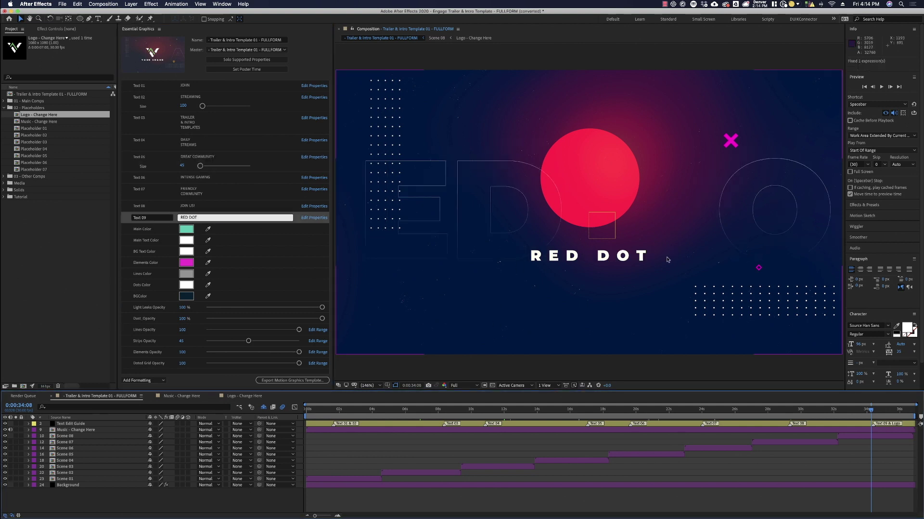
Step: Change the template colours to red and set Light Leaks Opacity to 0%
{"action": "left_click", "coordinate": [342, 409]}
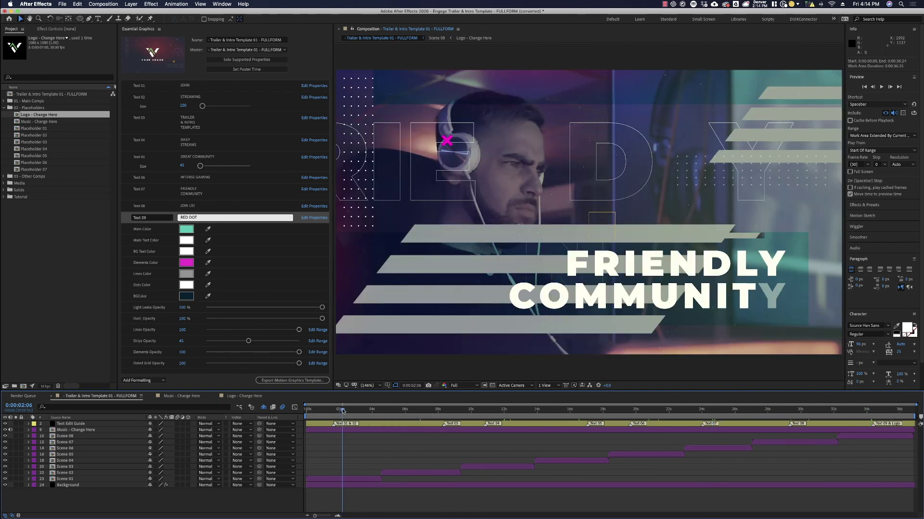
{"action": "left_click", "coordinate": [186, 229]}
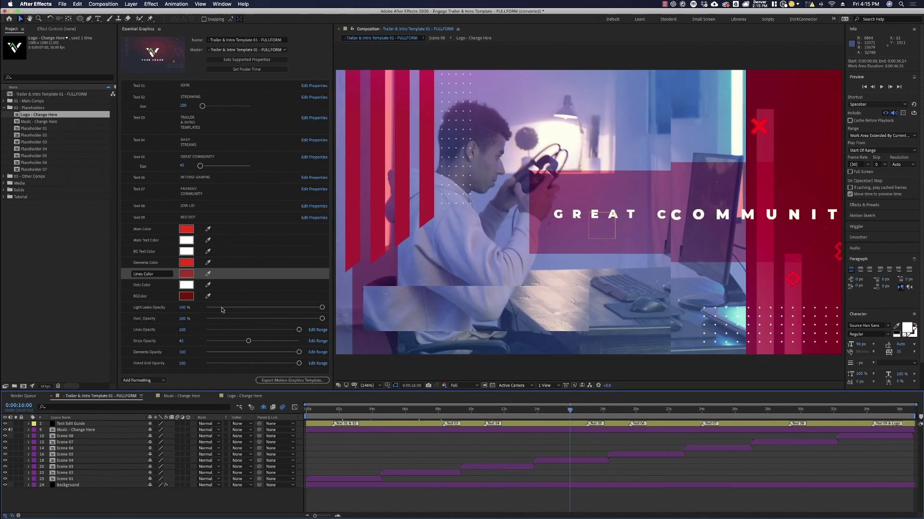
{"action": "left_click", "coordinate": [648, 411]}
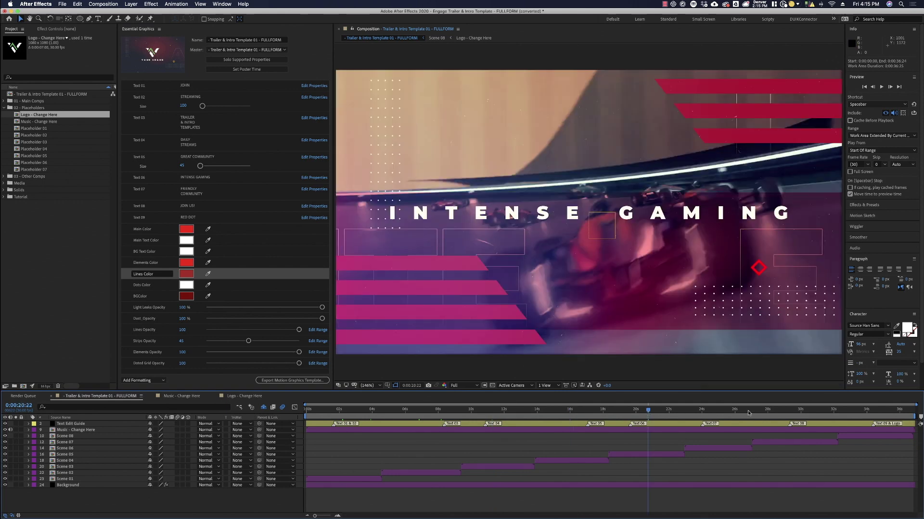
{"action": "left_click", "coordinate": [719, 411]}
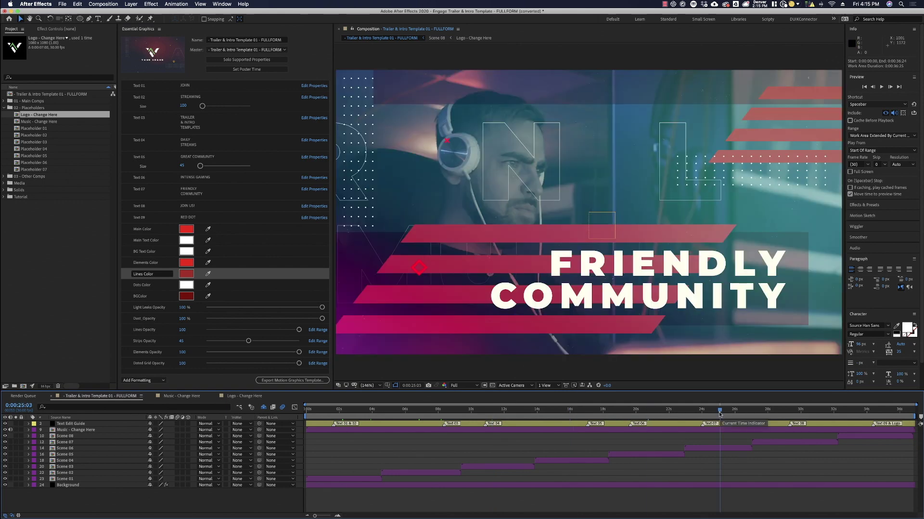
{"action": "left_click_drag", "start_coordinate": [213, 308], "coordinate": [196, 313]}
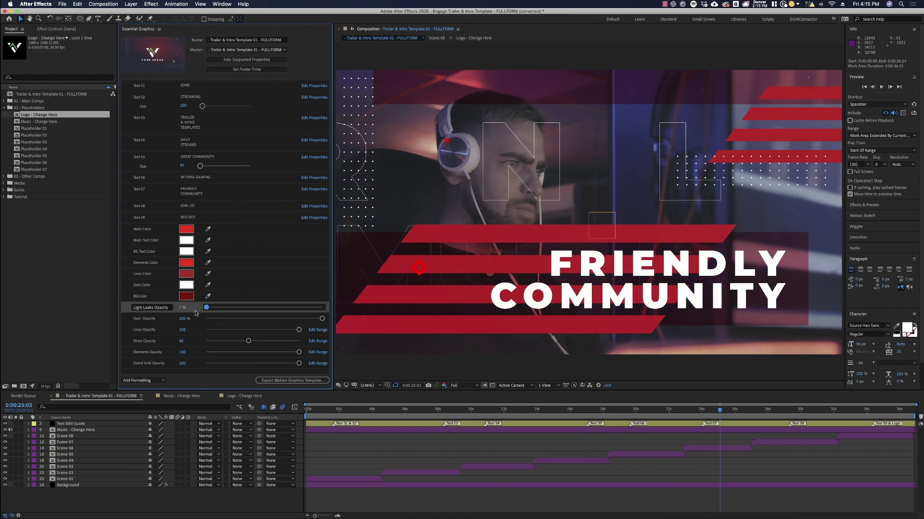
Step: Raise Light Leaks Opacity to full and make BGColor a darker maroon
{"action": "left_click", "coordinate": [728, 412]}
{"action": "left_click", "coordinate": [775, 412]}
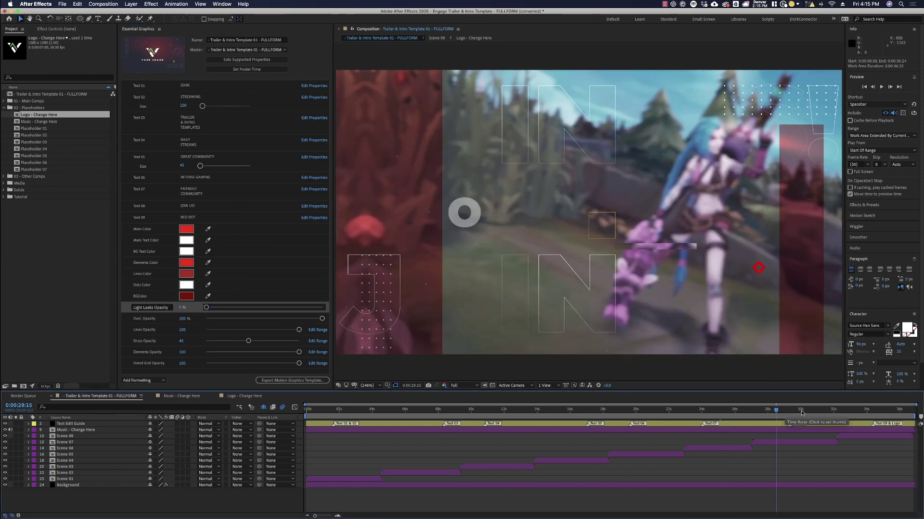
{"action": "left_click", "coordinate": [801, 412]}
{"action": "left_click", "coordinate": [867, 412]}
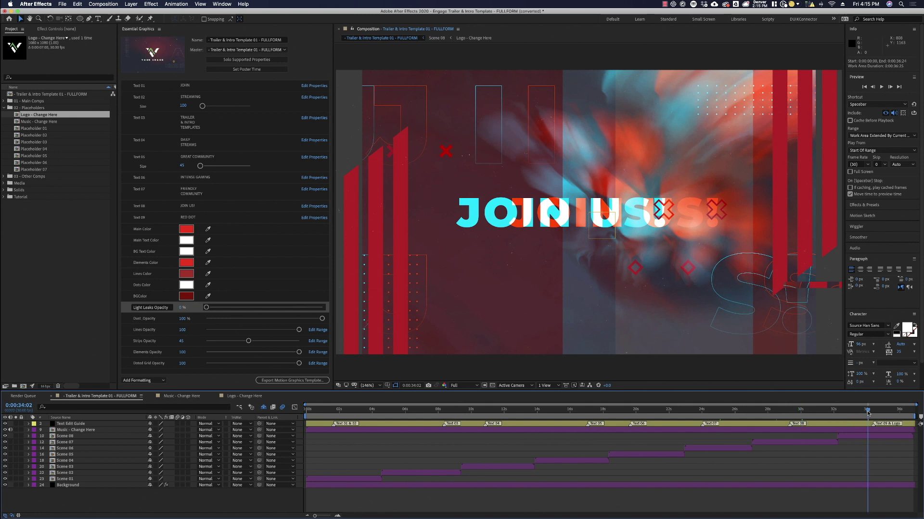
{"action": "left_click", "coordinate": [874, 413]}
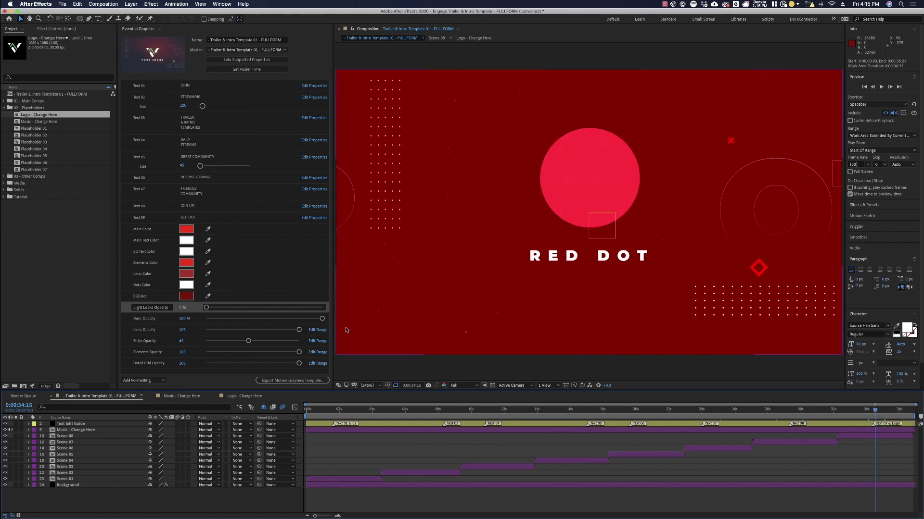
{"action": "left_click", "coordinate": [281, 309]}
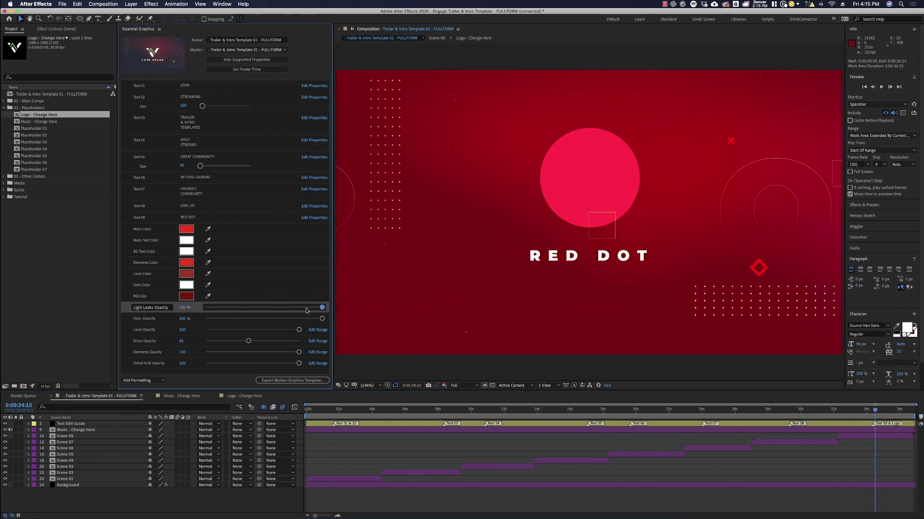
{"action": "left_click", "coordinate": [186, 297]}
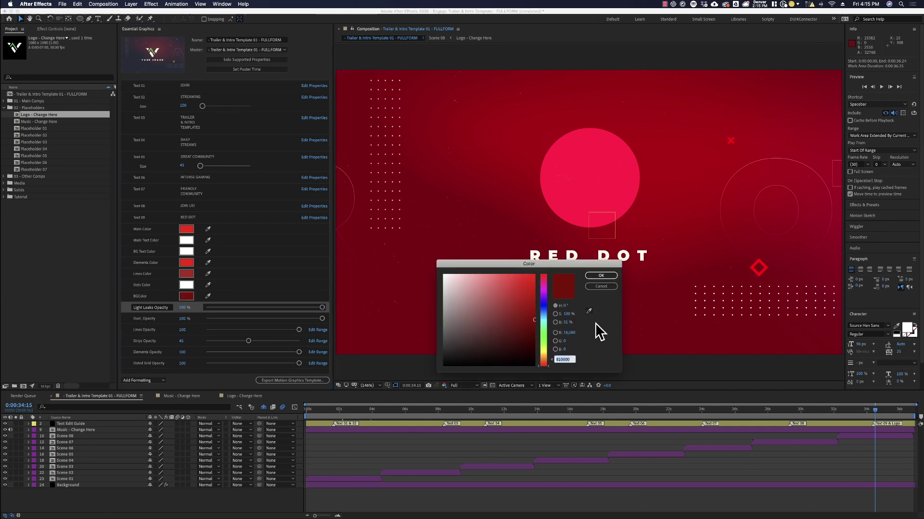
{"action": "left_click", "coordinate": [601, 275]}
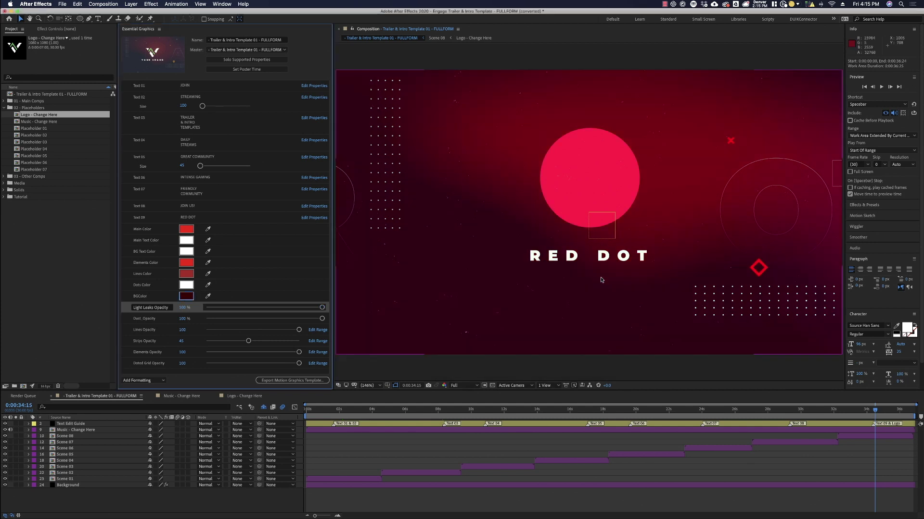
Step: Lower Light Leaks Opacity to 51% and review the RED DOT ending
{"action": "left_click", "coordinate": [785, 409]}
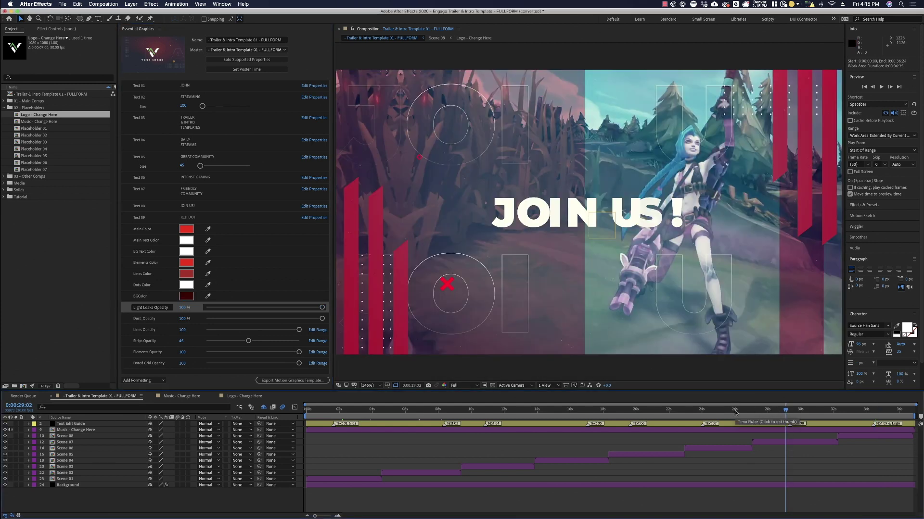
{"action": "left_click_drag", "start_coordinate": [260, 307], "coordinate": [242, 308]}
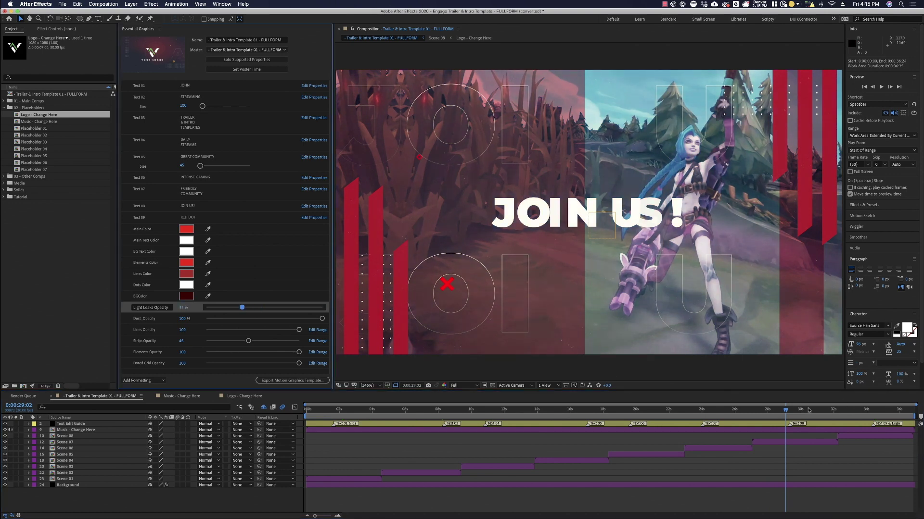
{"action": "left_click", "coordinate": [826, 409]}
{"action": "left_click", "coordinate": [878, 410]}
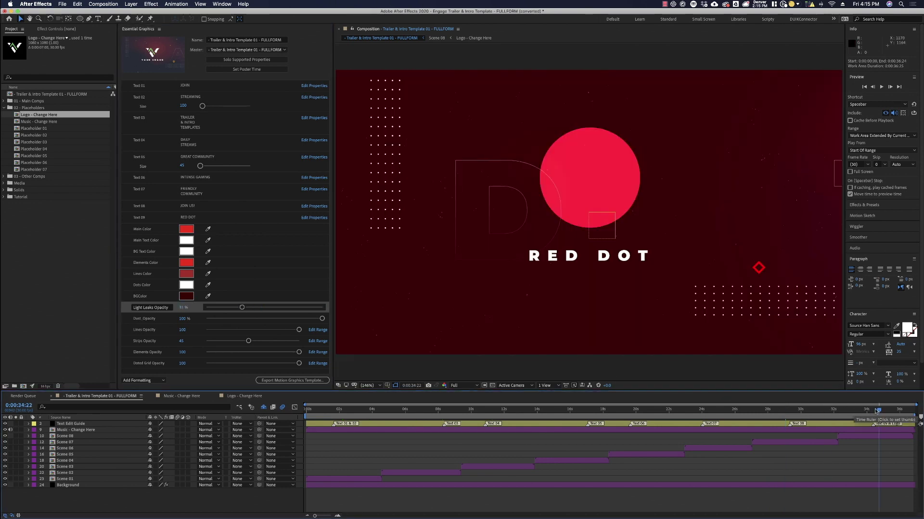
Step: Play a preview of the RED DOT ending, then stop it
{"action": "key", "text": "space"}
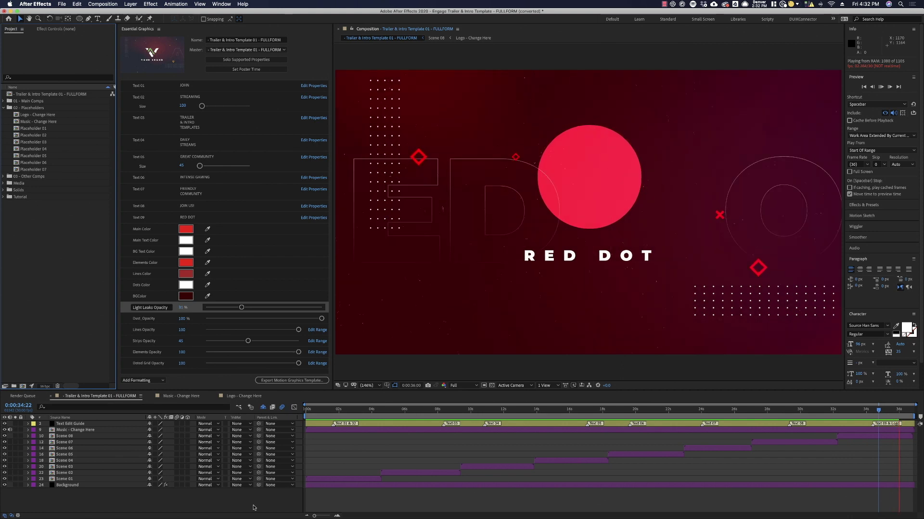
{"action": "key", "text": "space"}
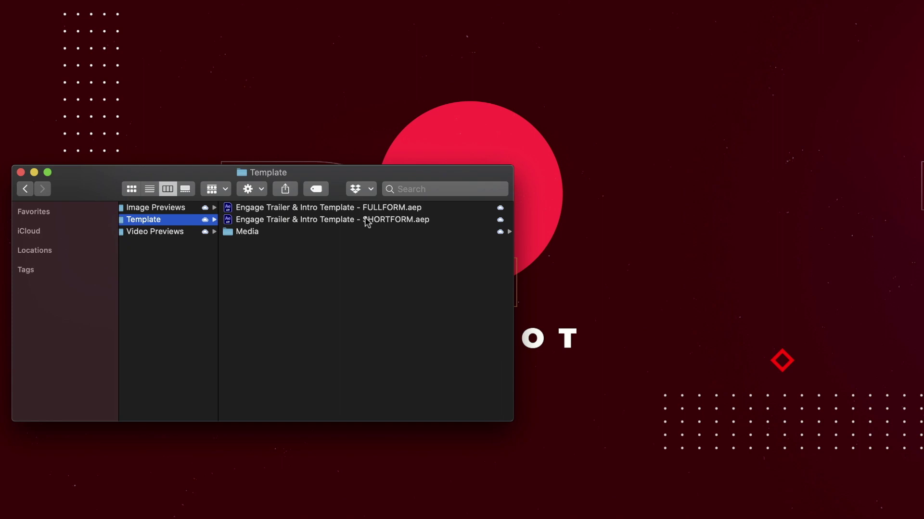
Step: Open Engage Trailer & Intro Template - SHORTFORM.aep and accept the version conversion
{"action": "double_click", "coordinate": [367, 220]}
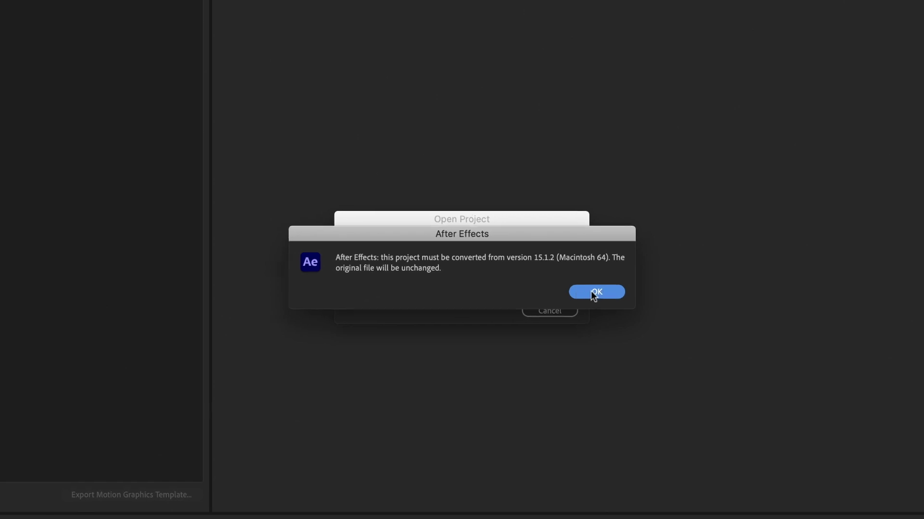
{"action": "left_click", "coordinate": [596, 292]}
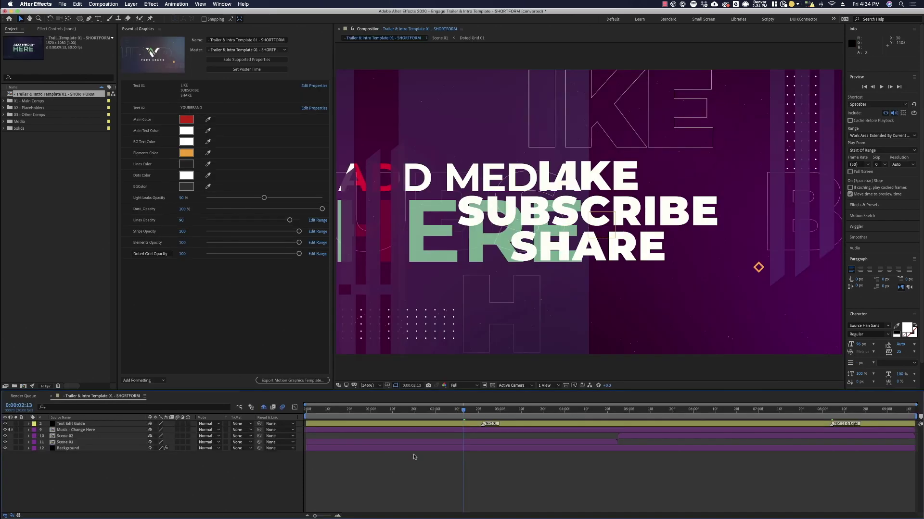
Step: Open the Placeholder comp from 02 - Placeholders, then return to the main SHORTFORM comp
{"action": "left_click", "coordinate": [508, 410]}
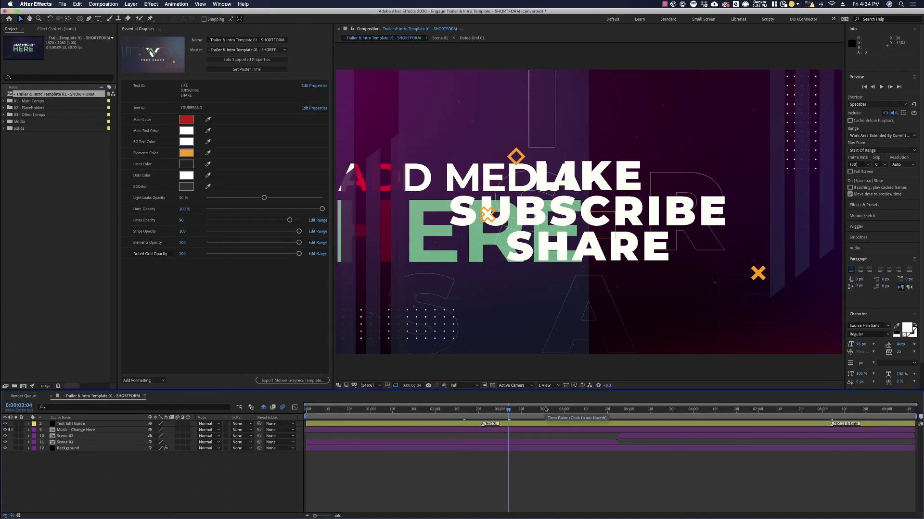
{"action": "left_click", "coordinate": [545, 410]}
{"action": "left_click", "coordinate": [4, 108]}
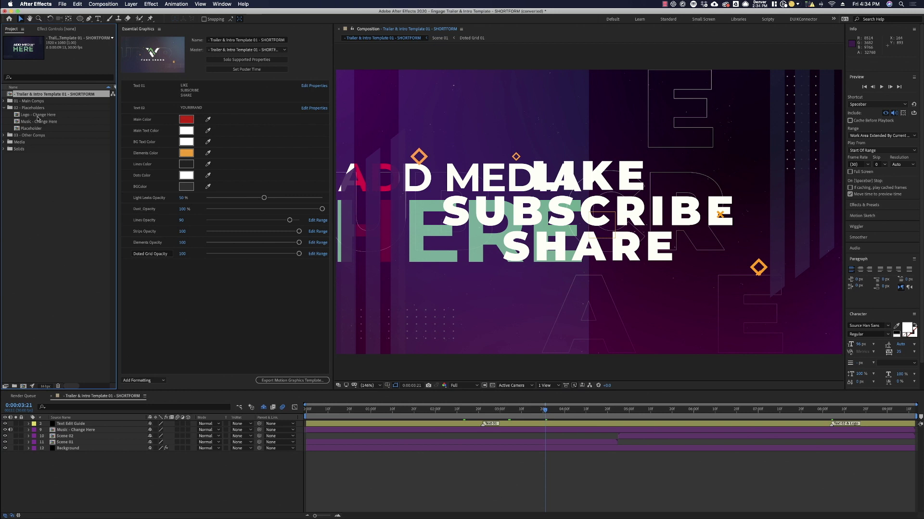
{"action": "double_click", "coordinate": [38, 129]}
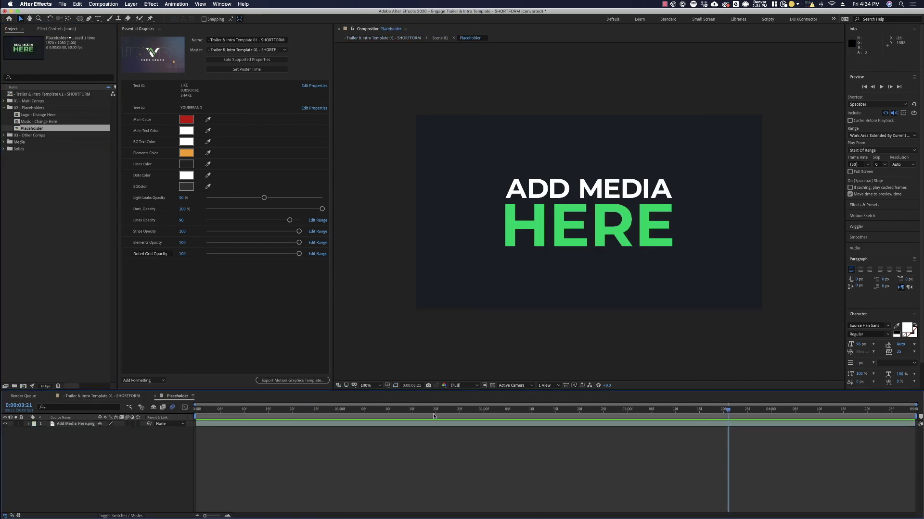
{"action": "left_click", "coordinate": [119, 396]}
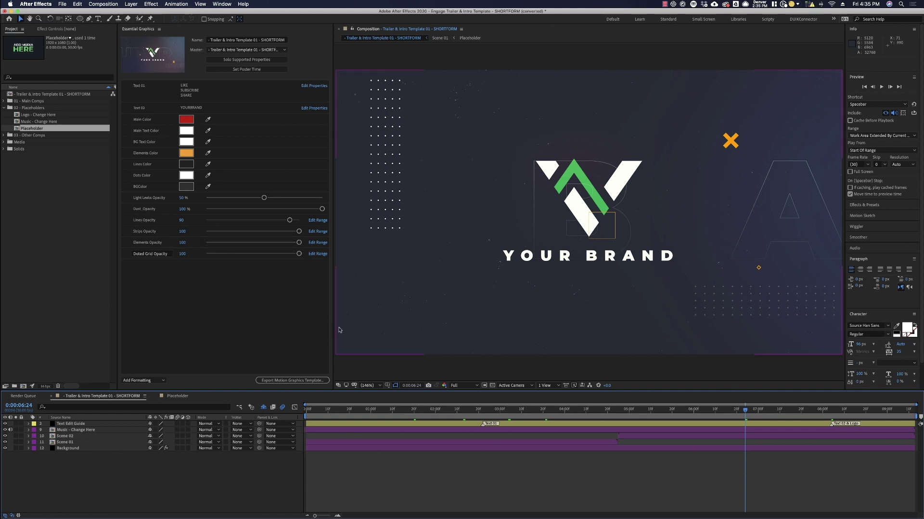
{"action": "left_click", "coordinate": [40, 122]}
{"action": "left_click", "coordinate": [43, 115]}
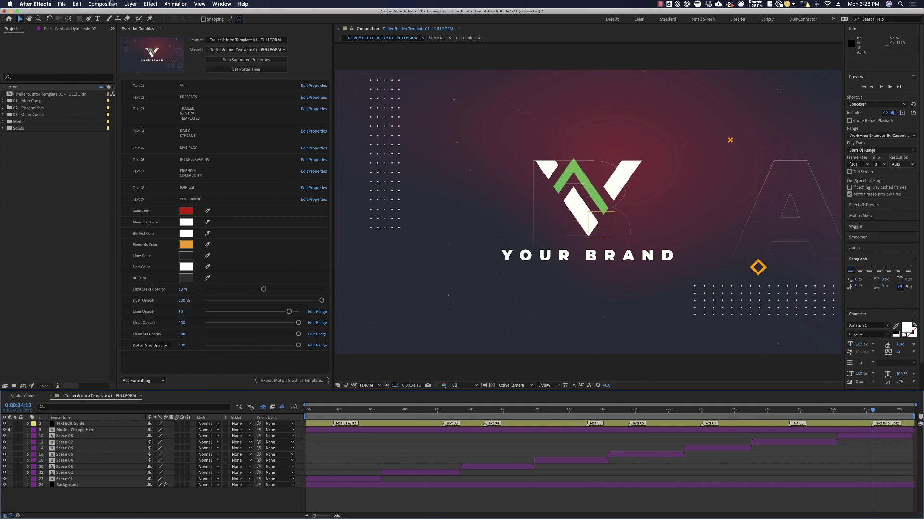
Step: Add FULLFORM to the render queue, set its output location, and queue it in Media Encoder
{"action": "left_click", "coordinate": [61, 4]}
{"action": "mouse_move", "coordinate": [97, 111]}
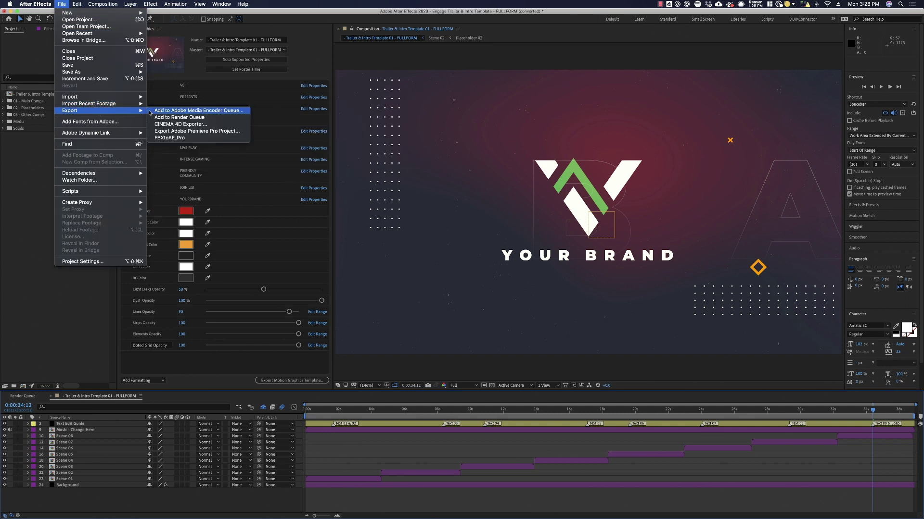
{"action": "left_click", "coordinate": [173, 118]}
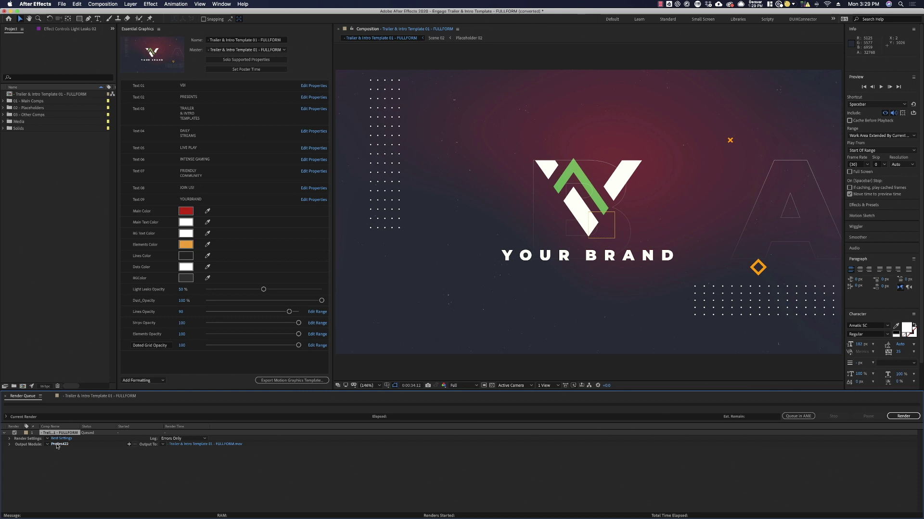
{"action": "left_click", "coordinate": [222, 446]}
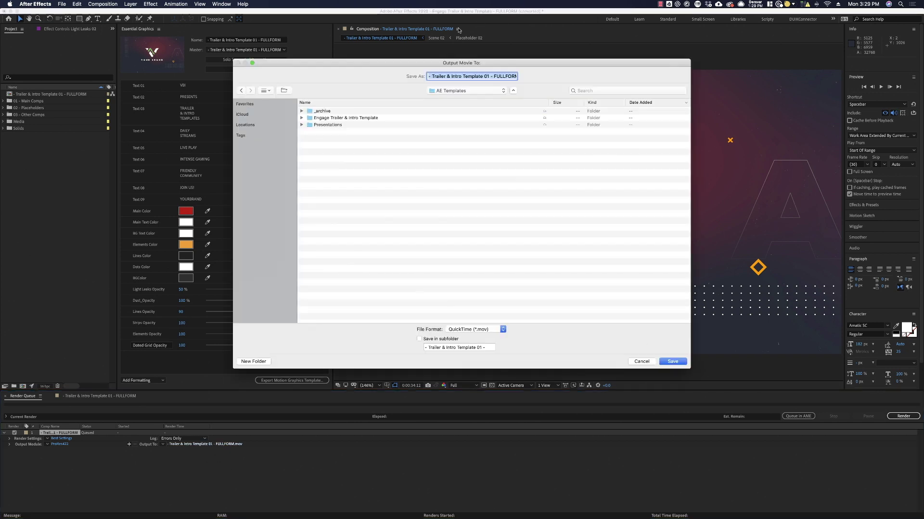
{"action": "left_click", "coordinate": [673, 363]}
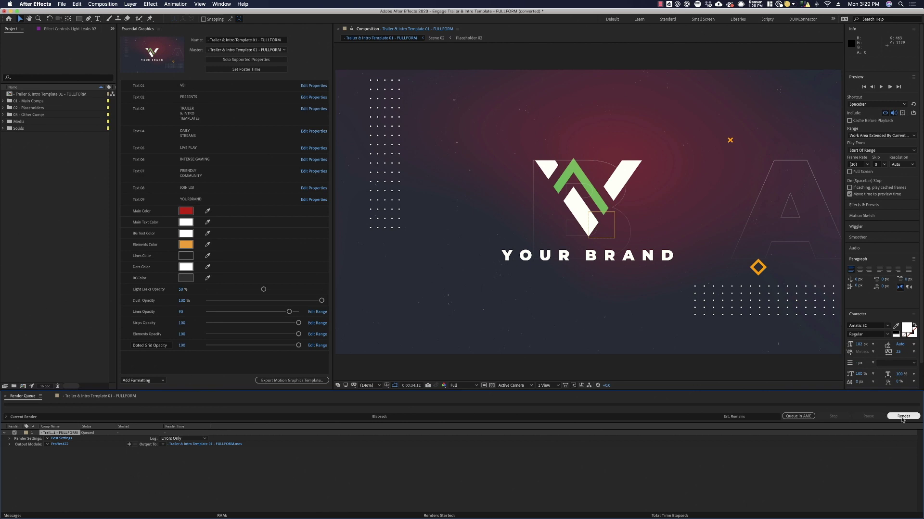
{"action": "left_click", "coordinate": [804, 418]}
Step: Set the Media Encoder output format to H.264 and start the queue
{"action": "left_click", "coordinate": [446, 140]}
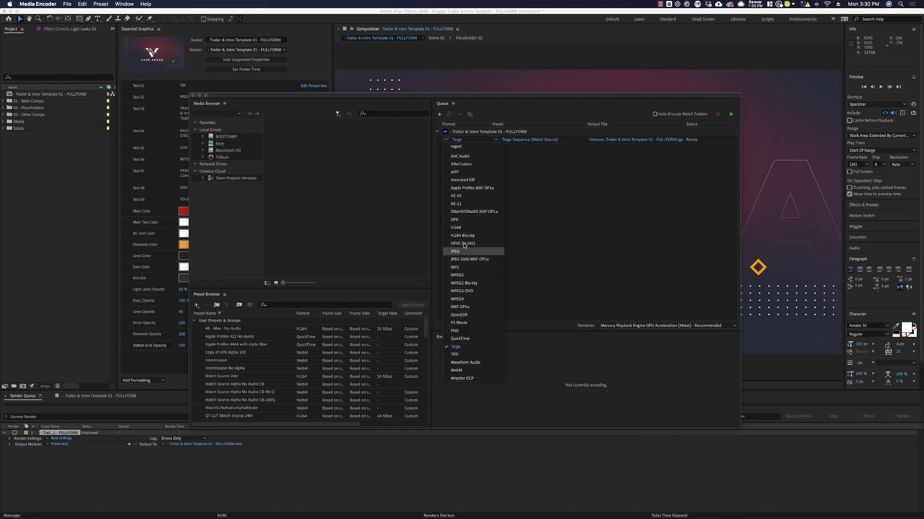
{"action": "left_click", "coordinate": [456, 228]}
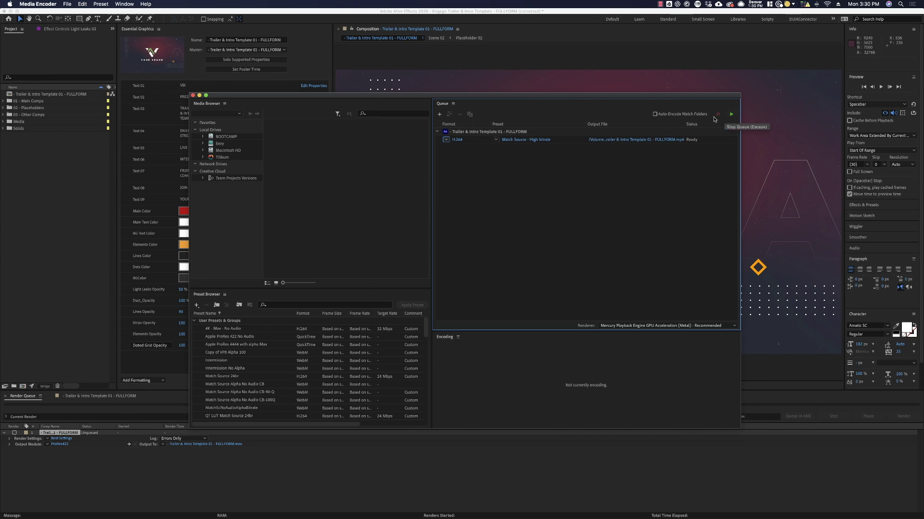
{"action": "left_click", "coordinate": [731, 114]}
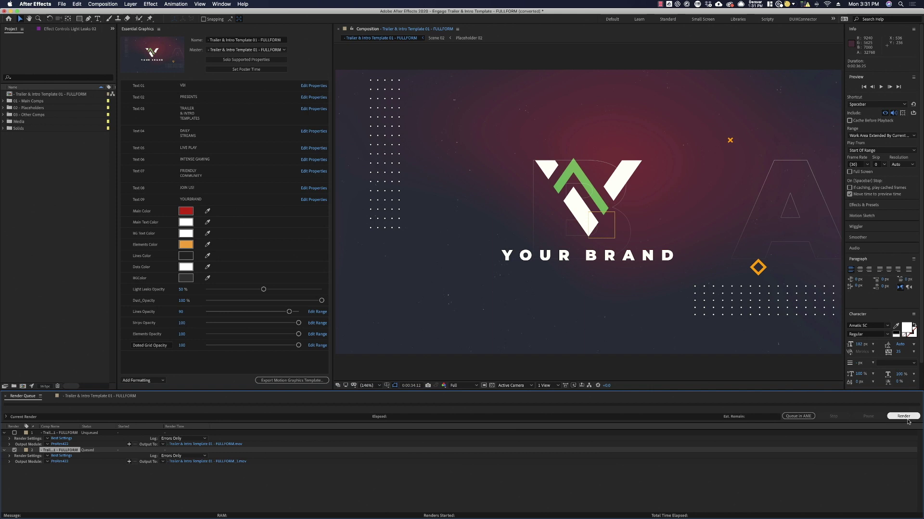
Step: Render the second FULLFORM queue item to FULLFORM_1.mov
{"action": "left_click", "coordinate": [905, 416]}
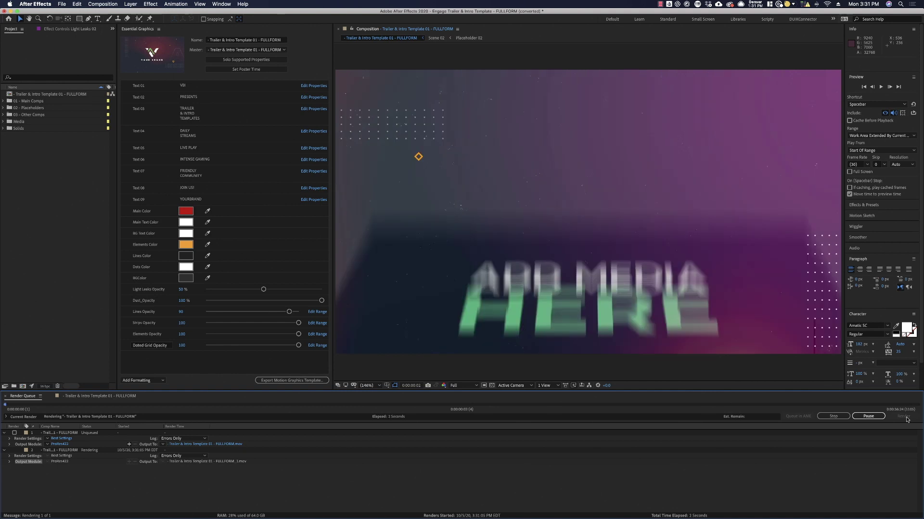